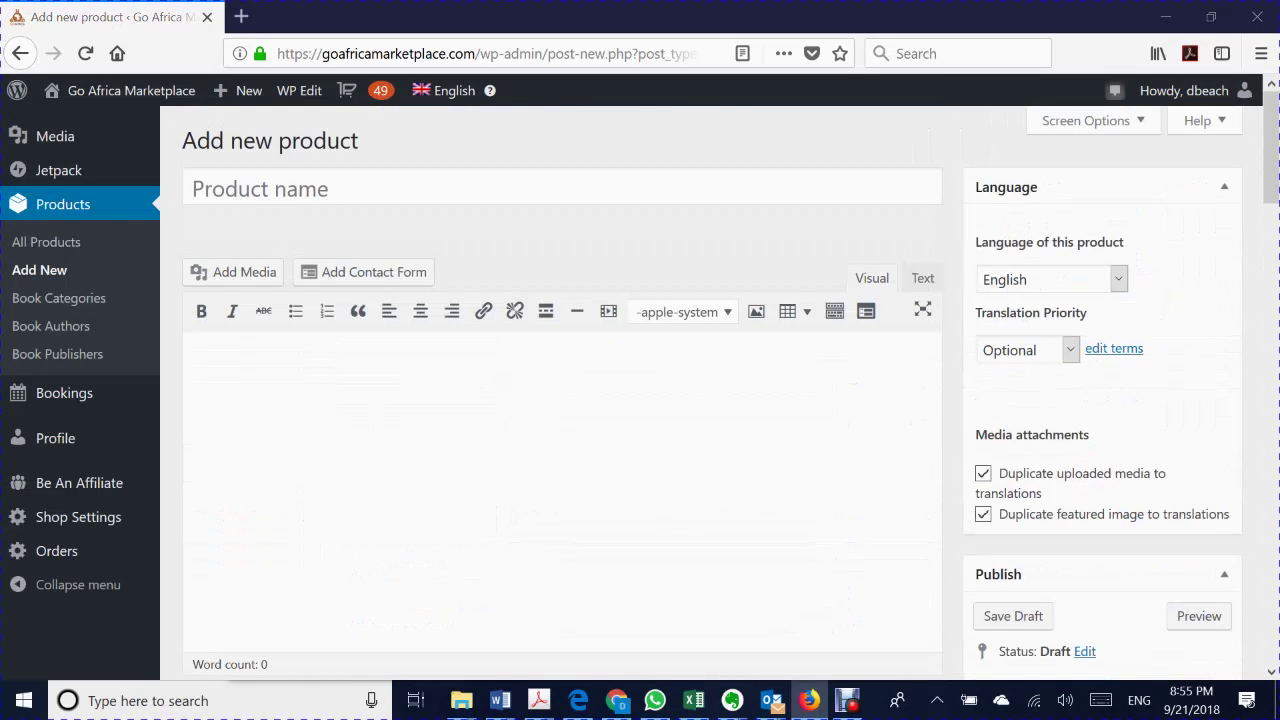
Set the product data type to Accommodation product
scroll(513, 318, "down", 4)
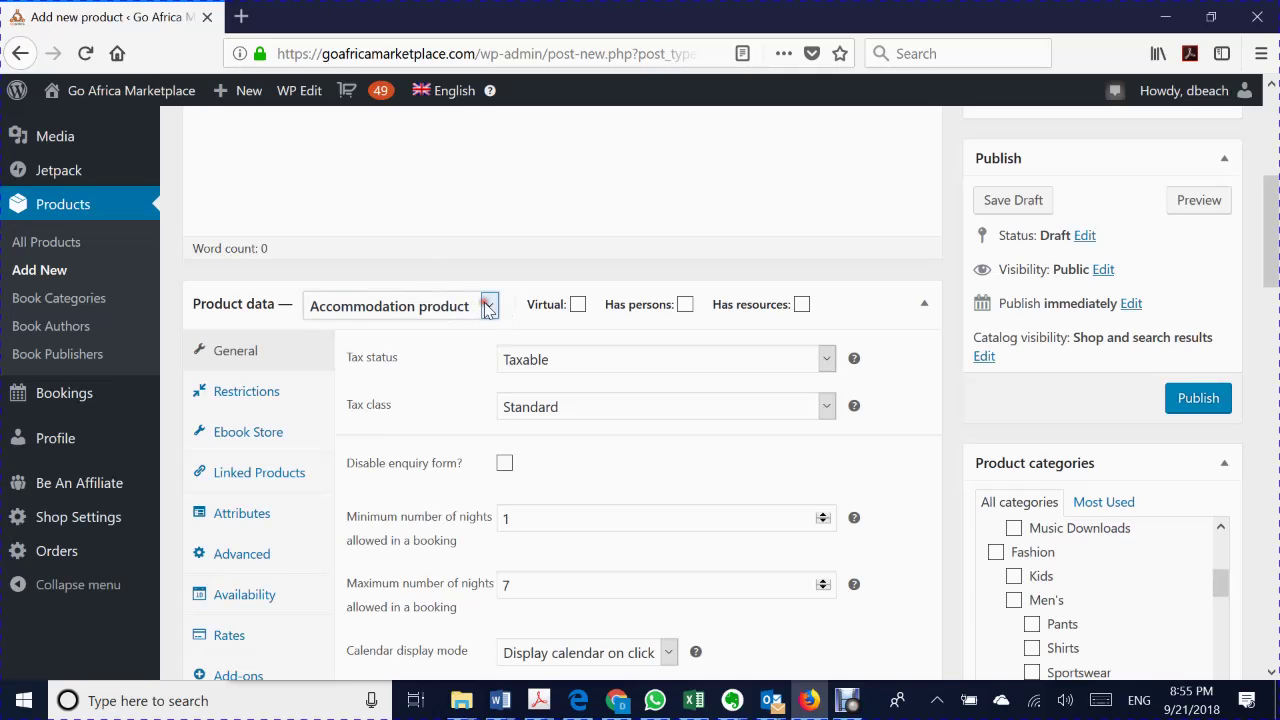
left_click(488, 307)
left_click(432, 560)
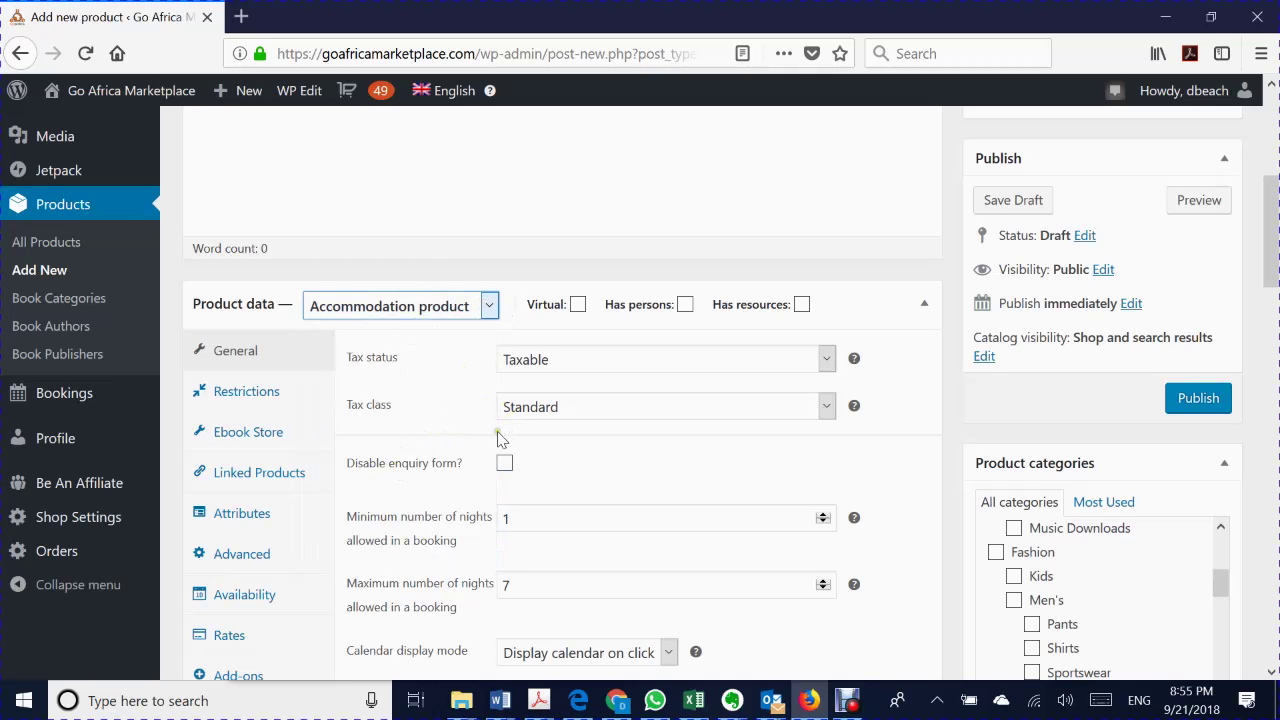
Look over the general accommodation settings and mark the product as virtual
scroll(500, 440, "down", 1)
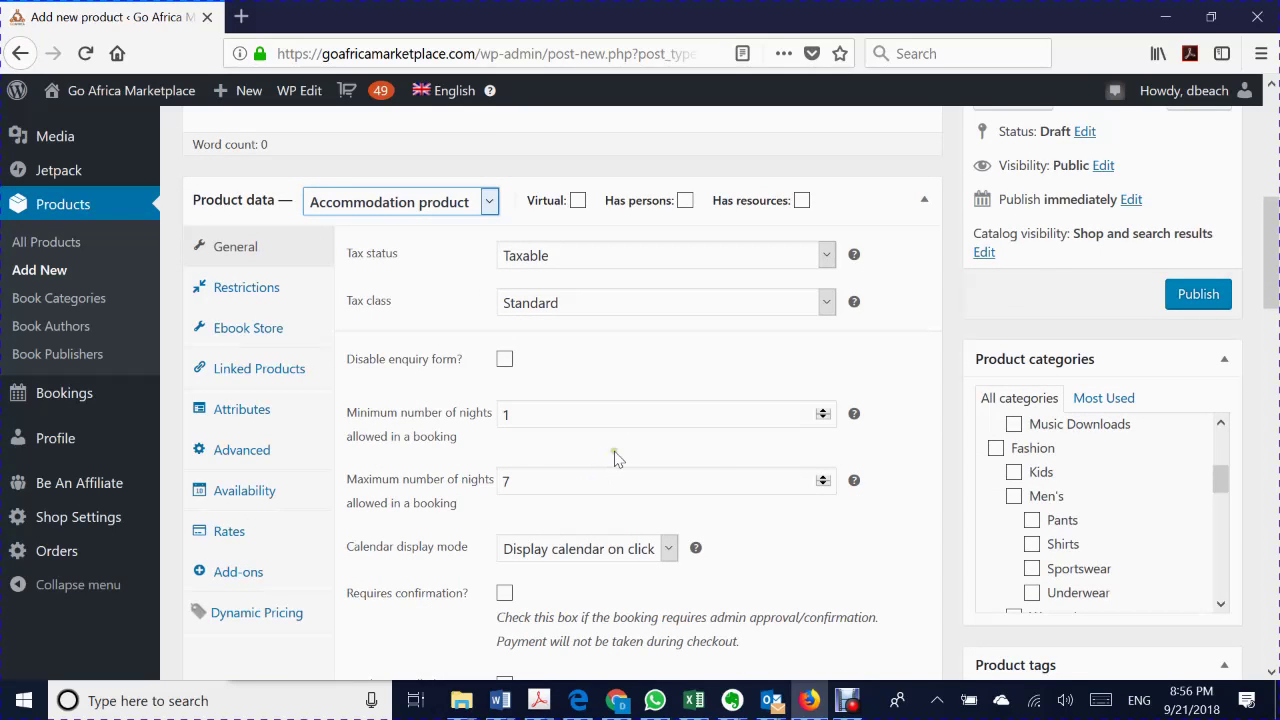
scroll(615, 458, "down", 1)
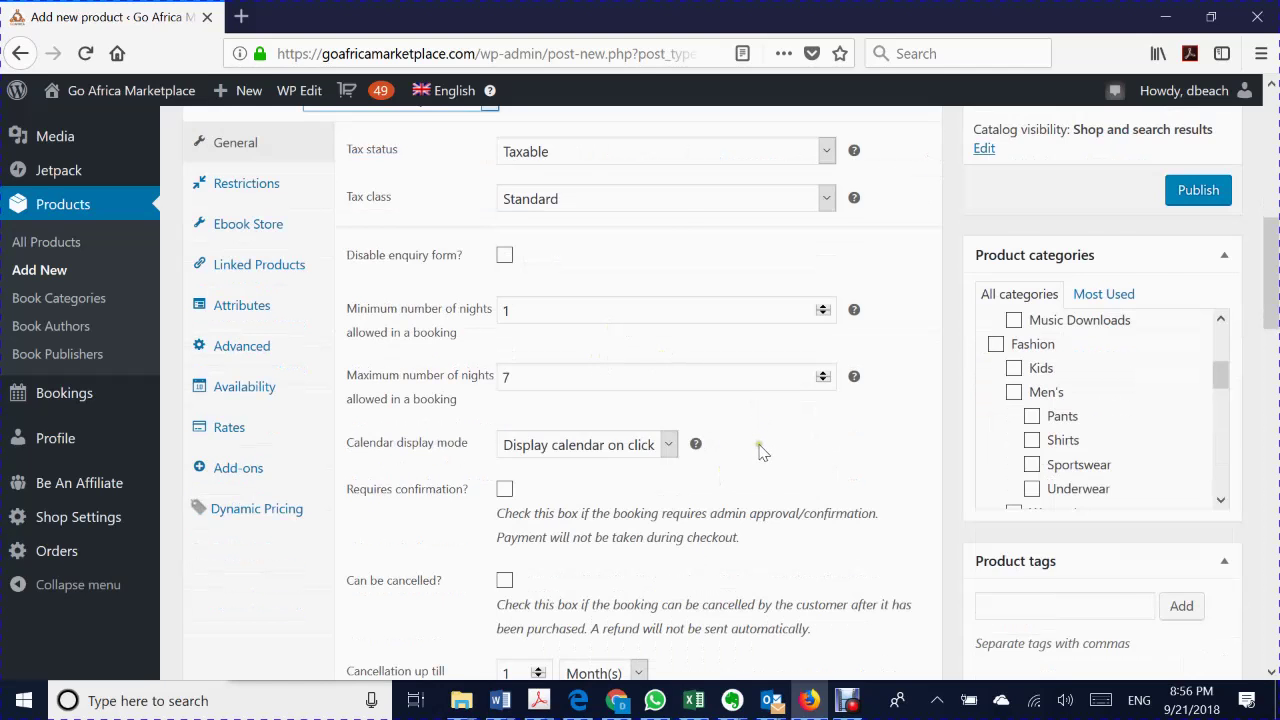
scroll(766, 446, "up", 2)
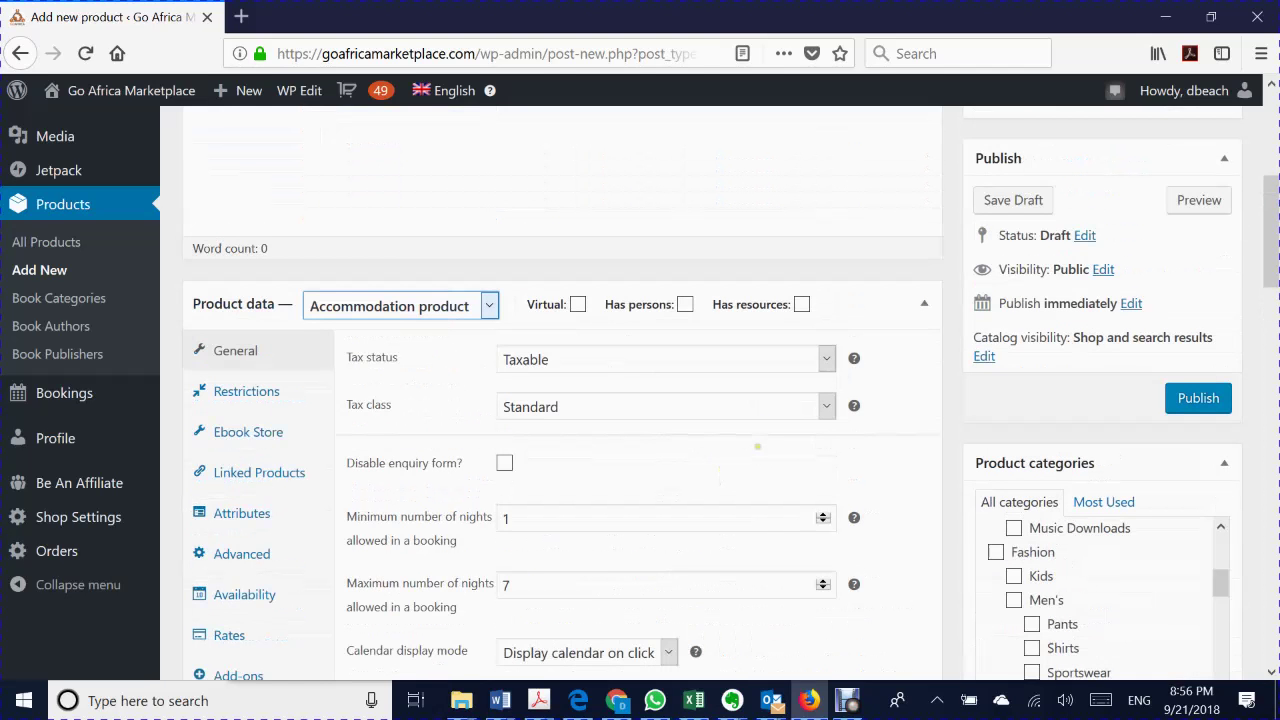
left_click(579, 305)
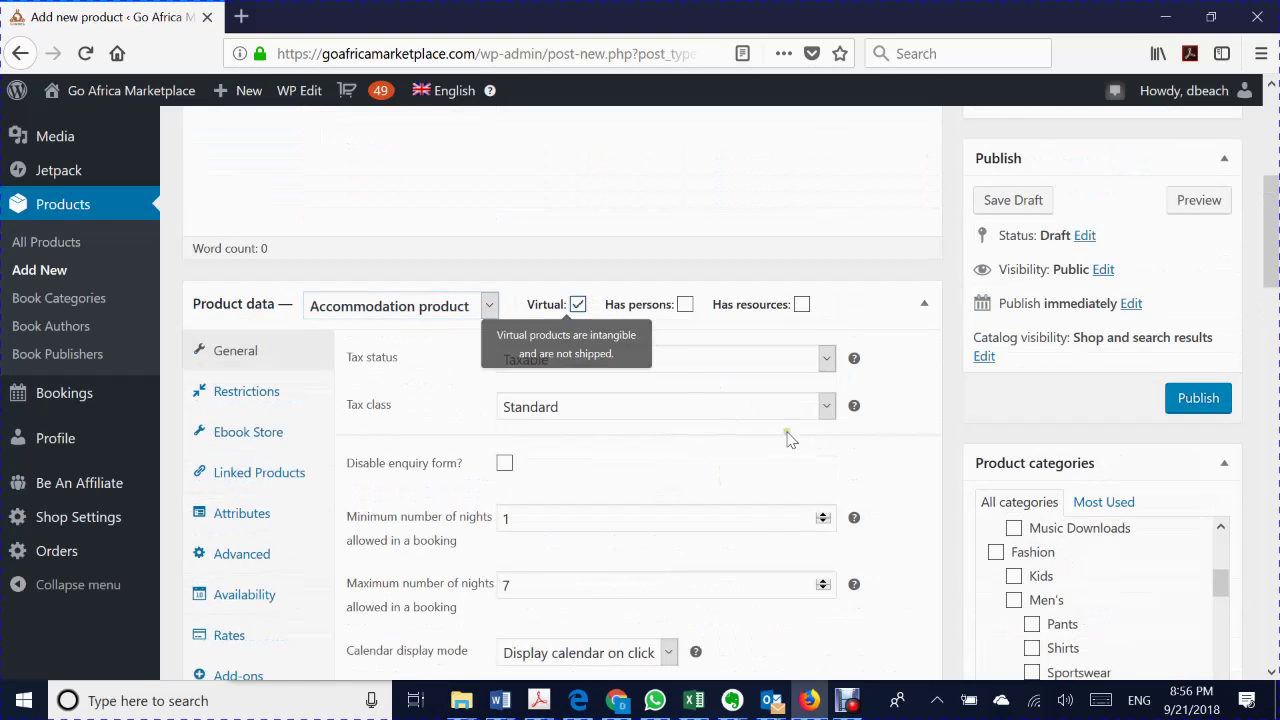
Review the persons and resources options and the general settings for nights allowed, calendar display, confirmation and cancellation
scroll(752, 432, "down", 3)
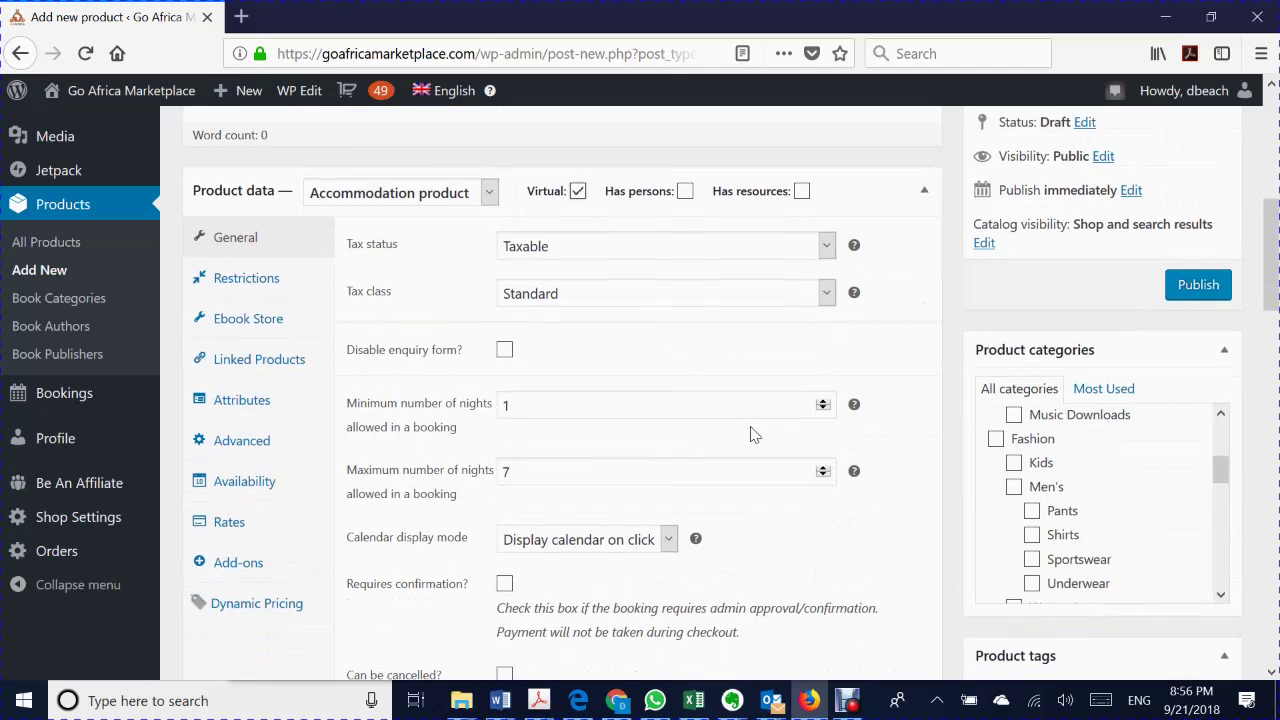
scroll(752, 432, "up", 2)
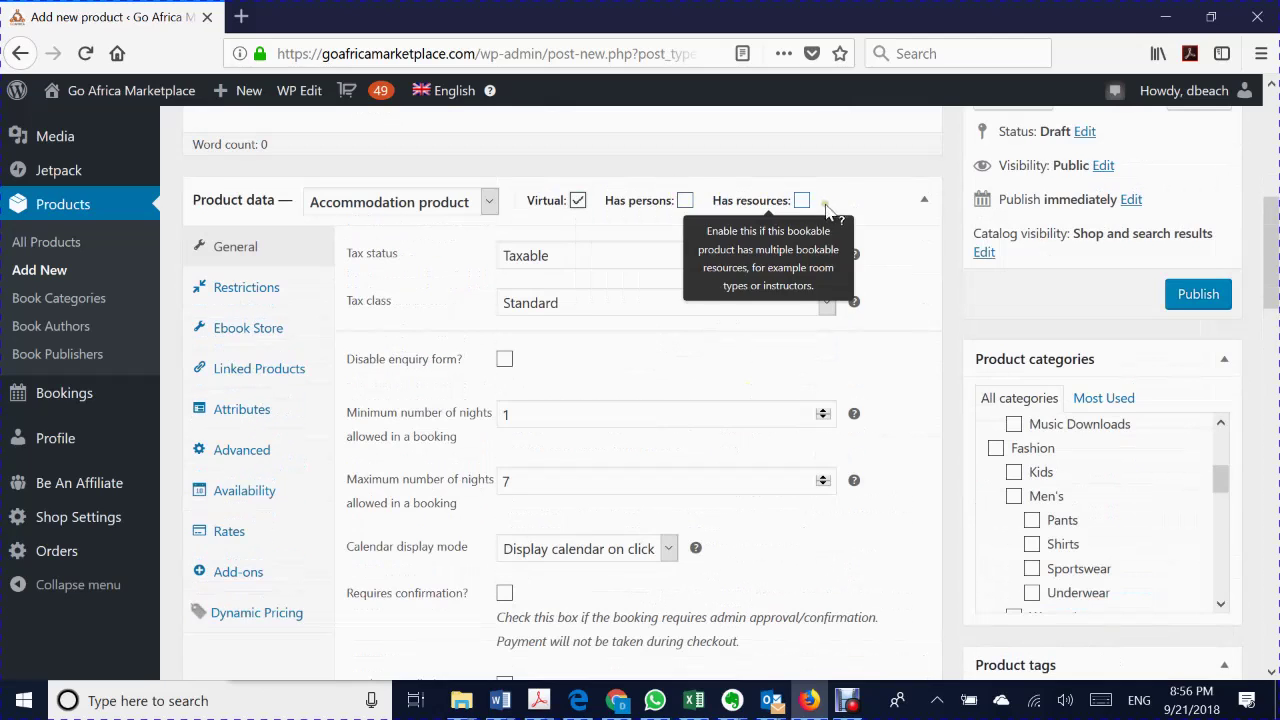
scroll(768, 365, "down", 2)
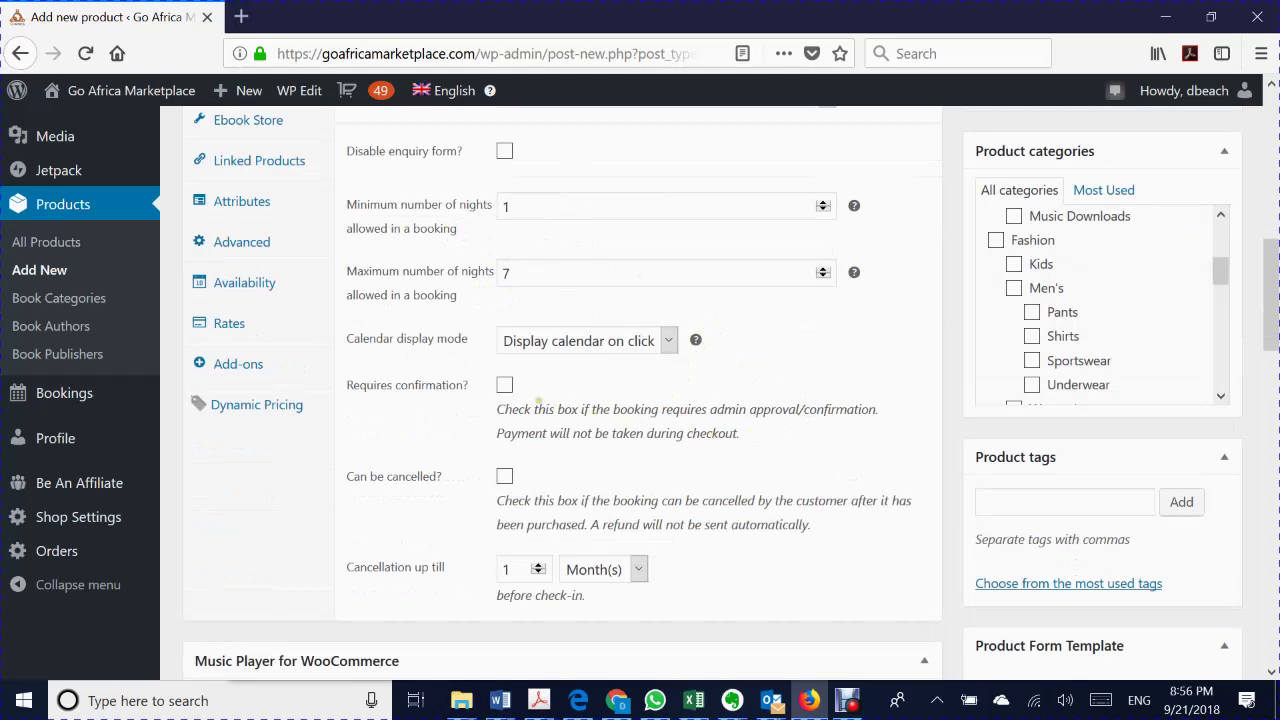
left_click(505, 386)
scroll(763, 432, "up", 1)
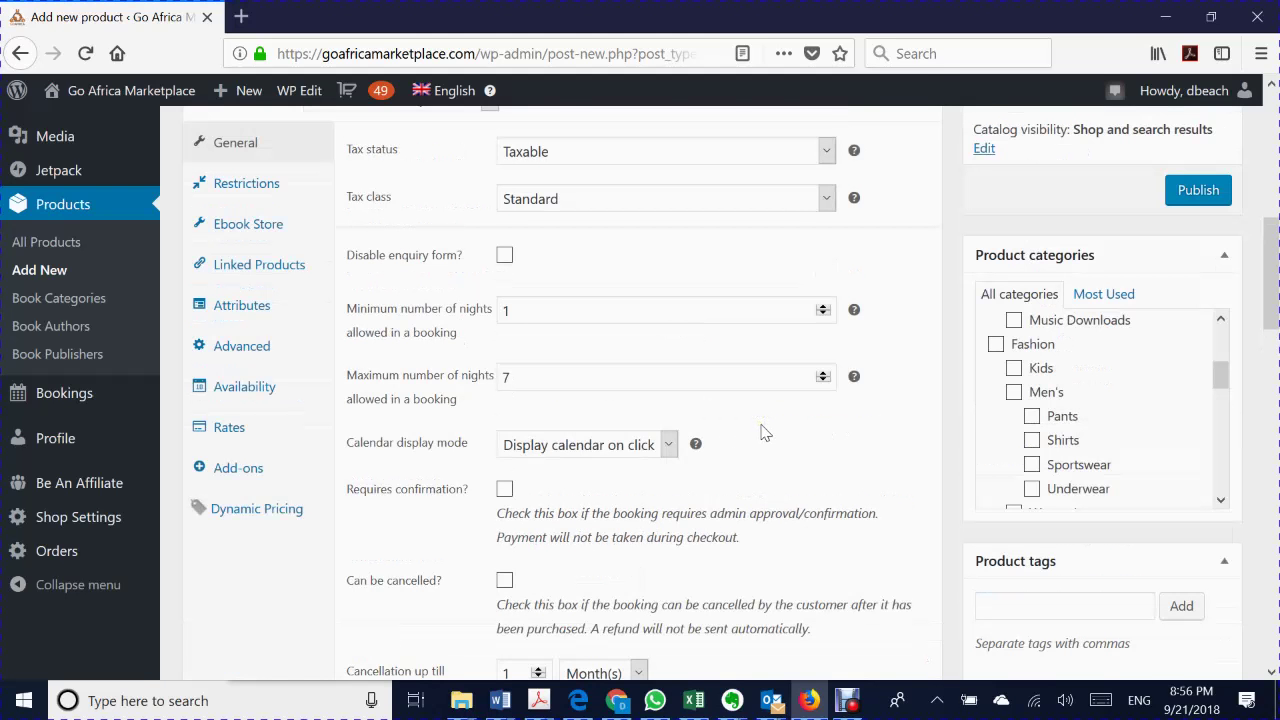
scroll(763, 432, "up", 1)
scroll(763, 432, "down", 2)
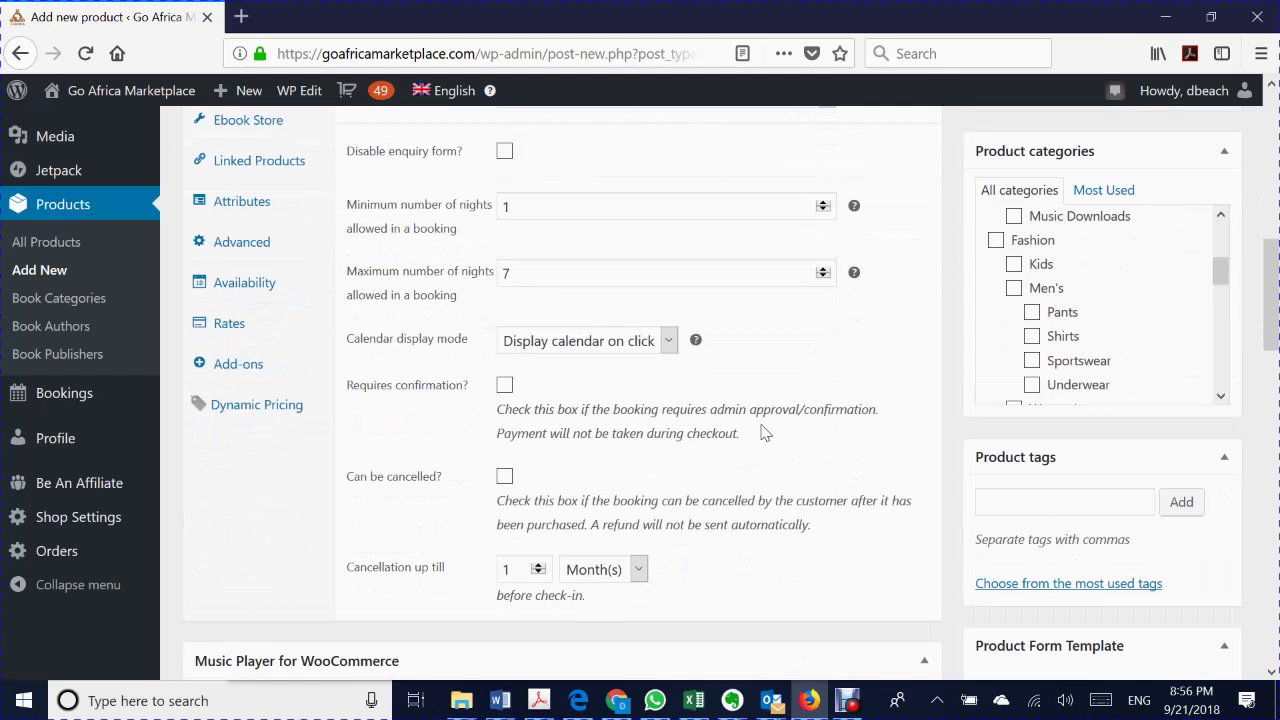
scroll(763, 432, "up", 3)
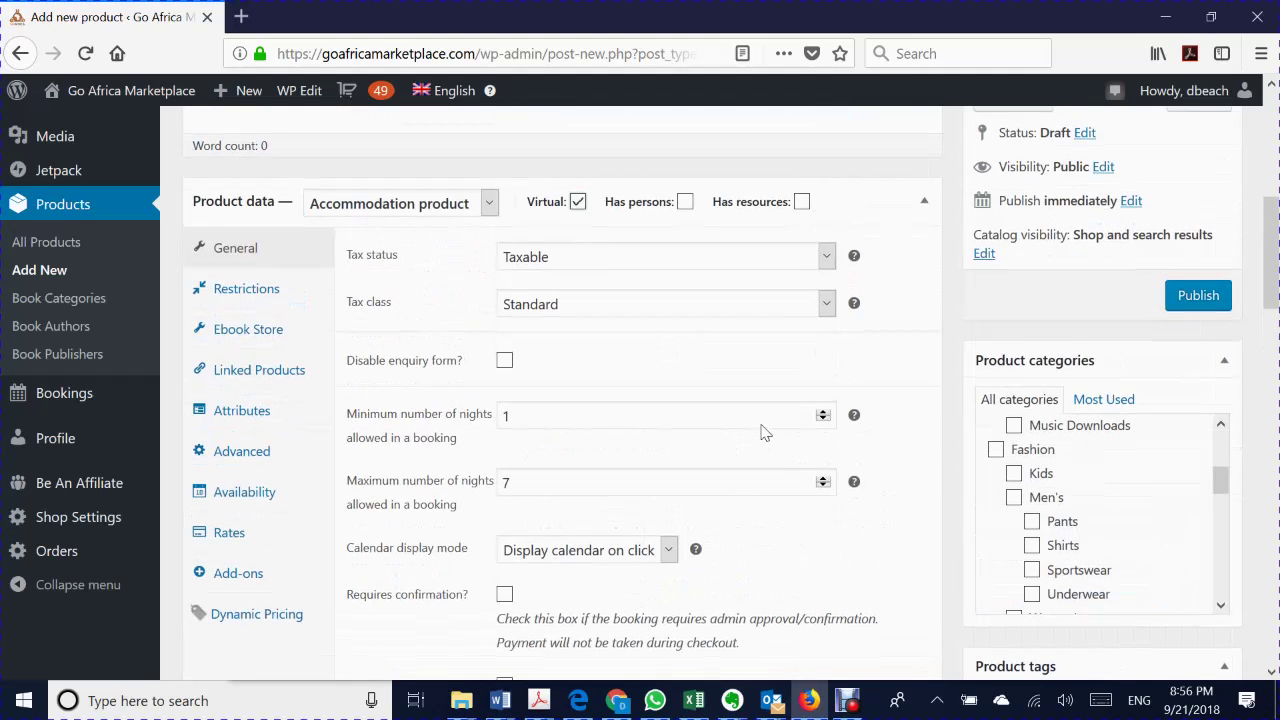
scroll(763, 432, "down", 2)
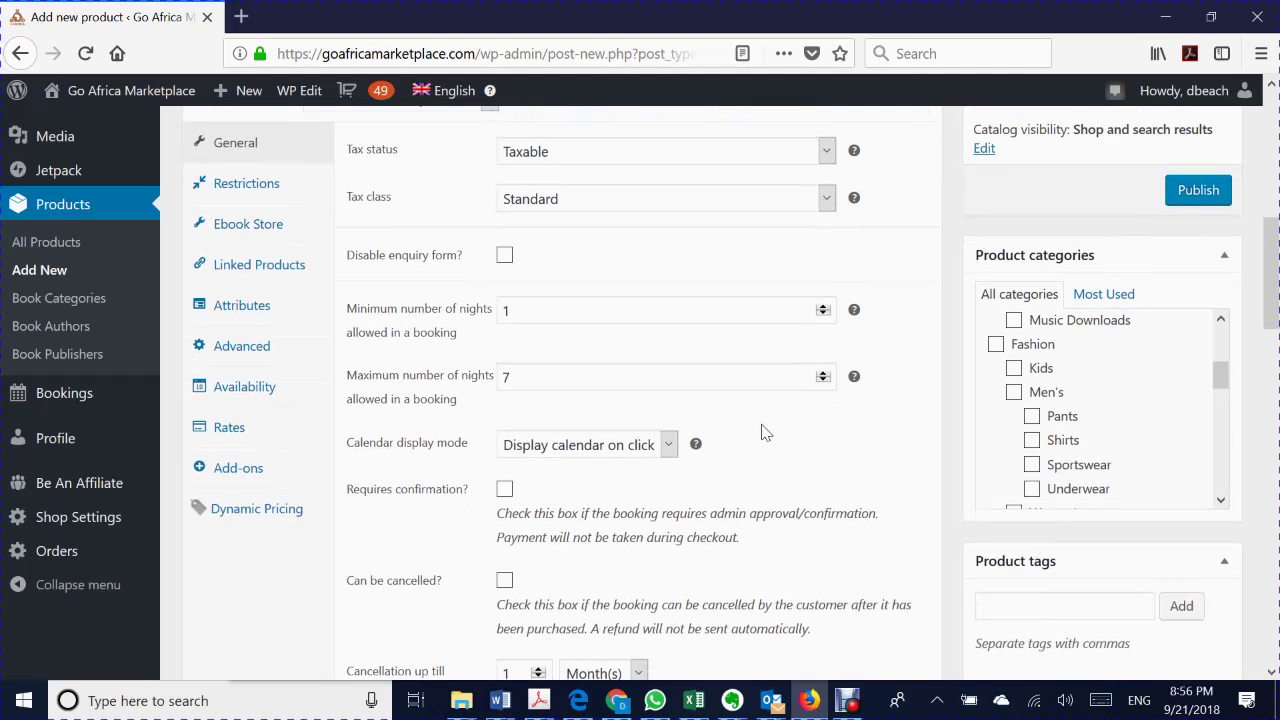
scroll(763, 432, "down", 2)
scroll(763, 432, "up", 2)
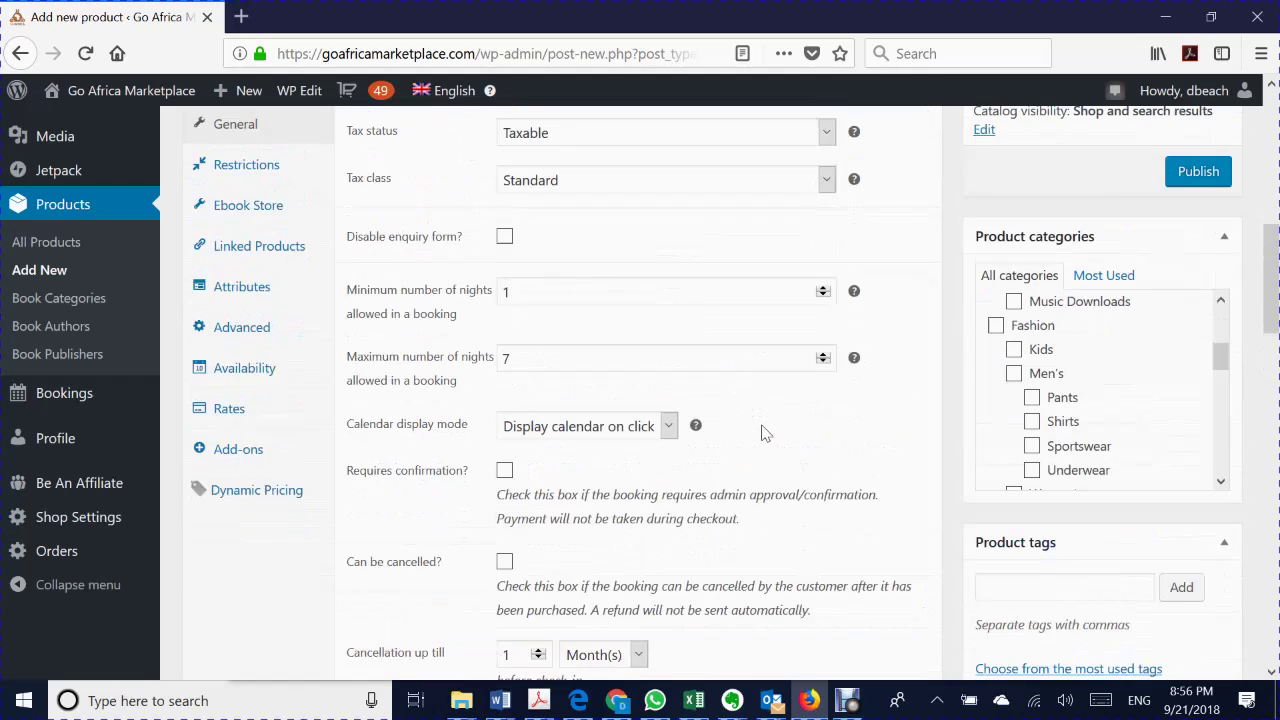
scroll(763, 432, "up", 1)
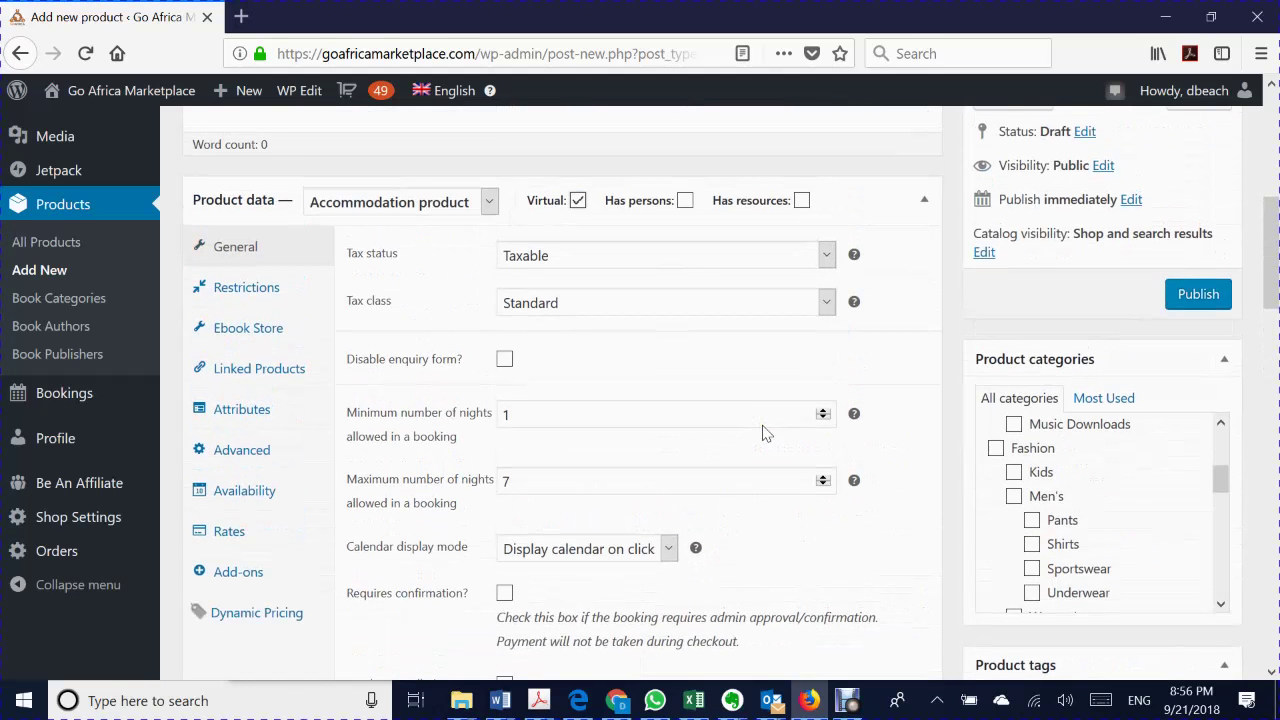
scroll(763, 432, "down", 2)
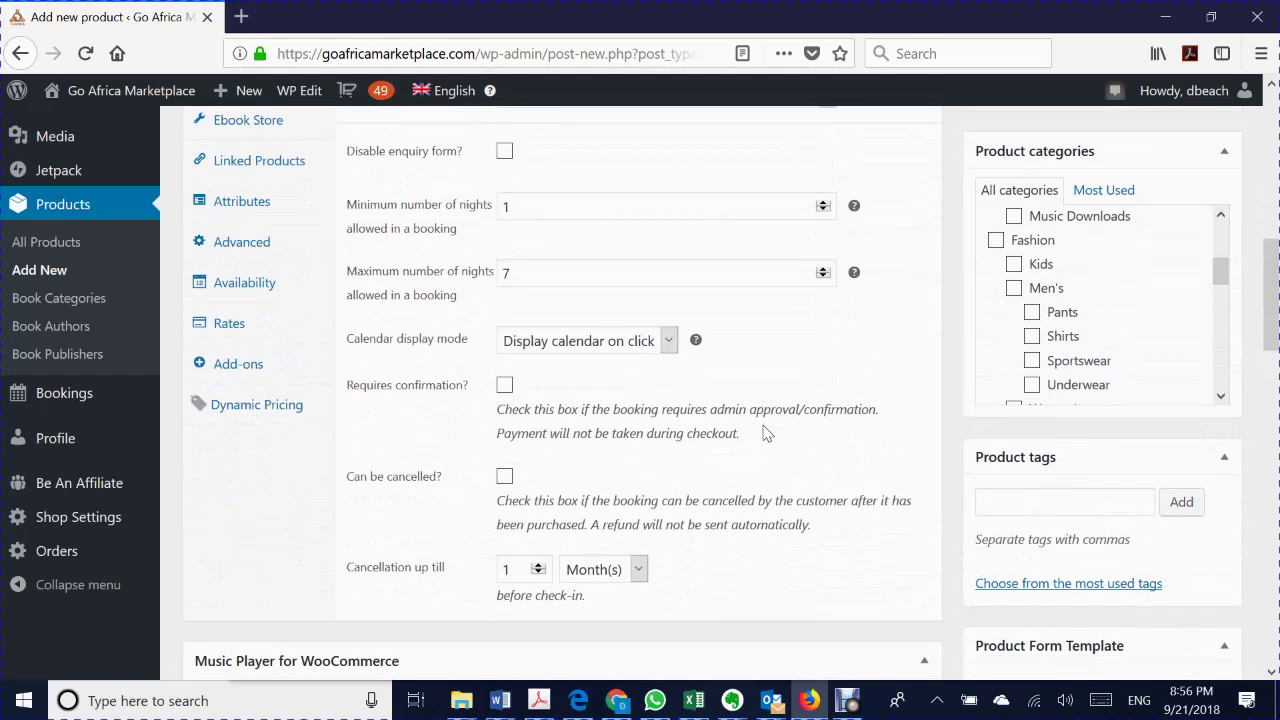
scroll(763, 432, "up", 1)
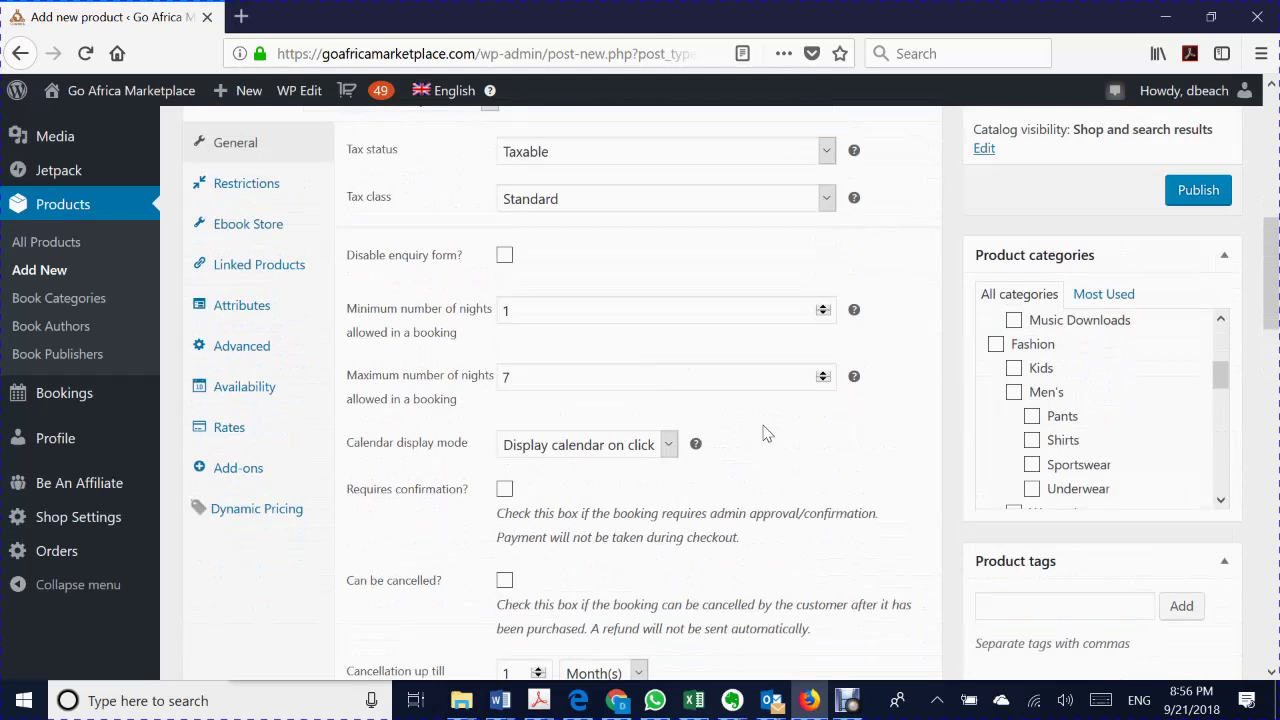
scroll(763, 432, "down", 2)
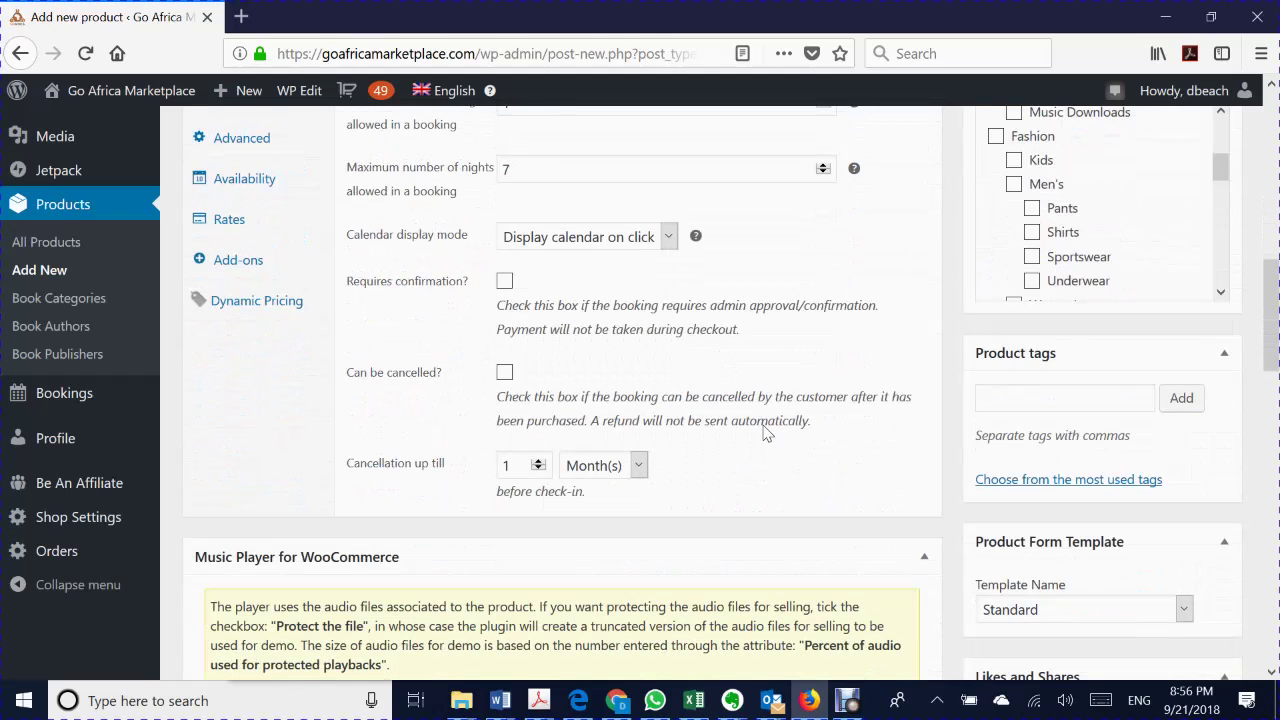
scroll(763, 432, "up", 1)
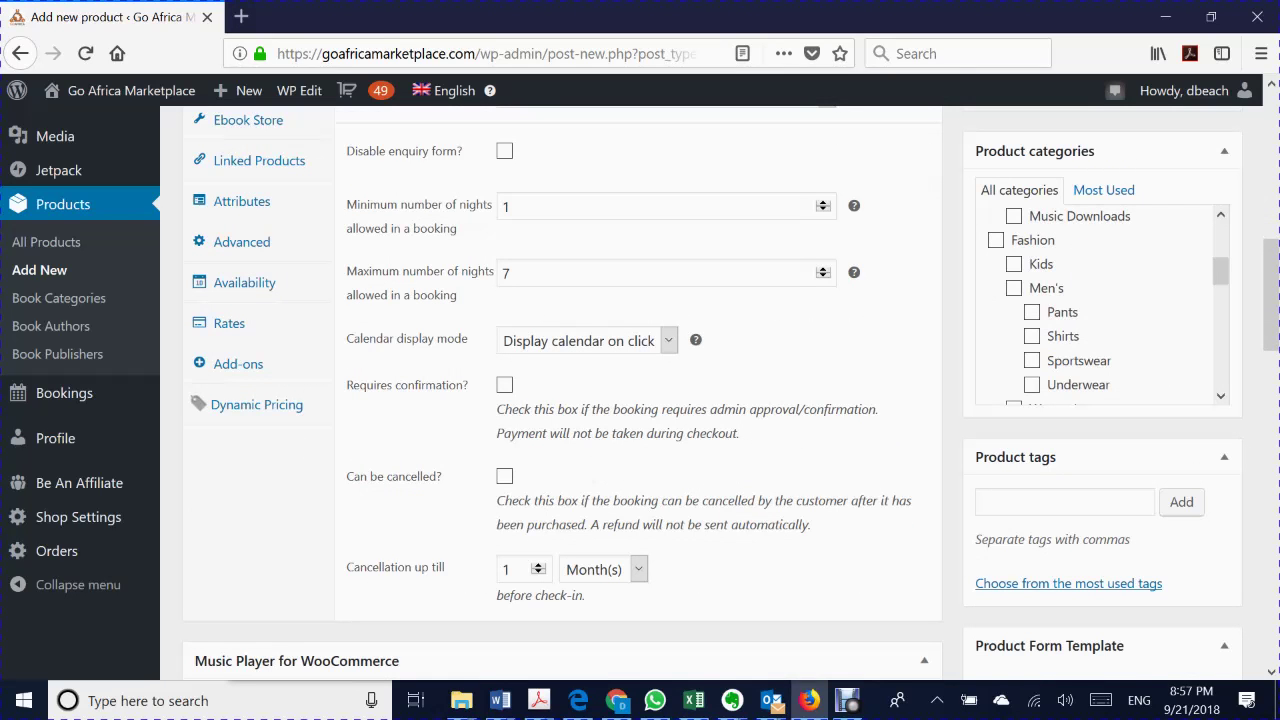
Look through the list of product categories available for the accommodation listing
scroll(1160, 318, "up", 3)
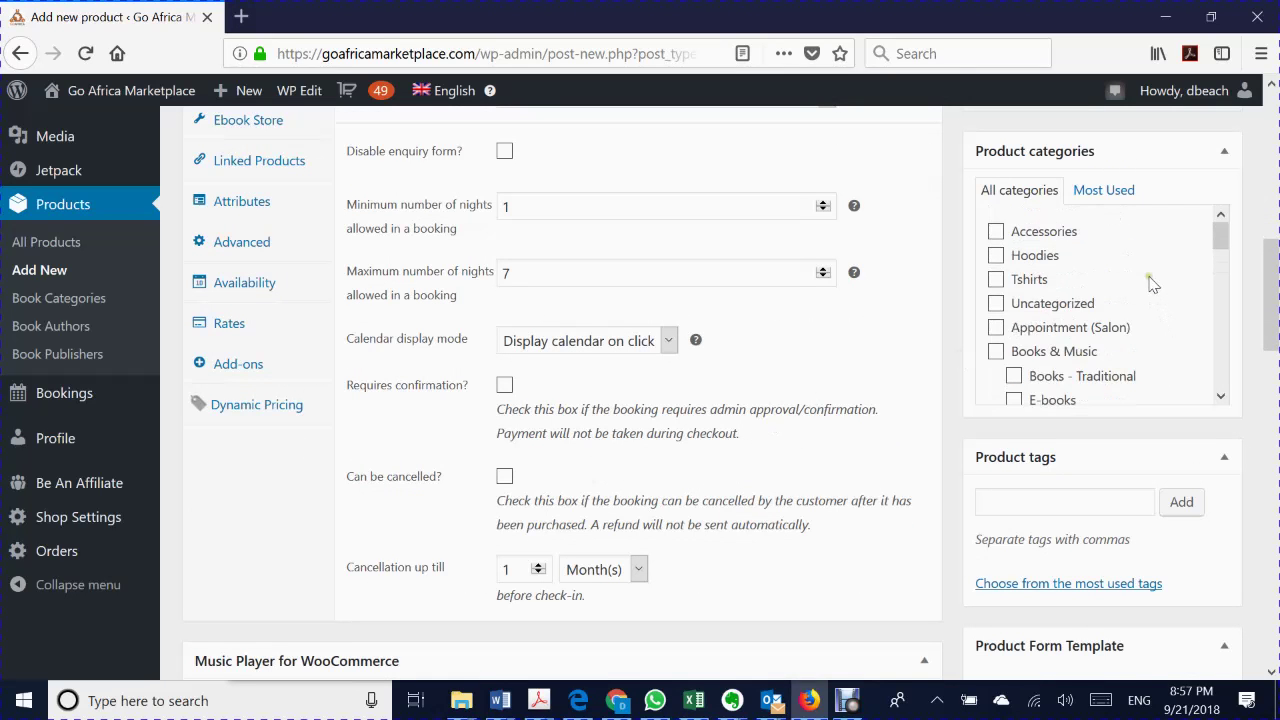
scroll(1152, 284, "up", 1)
scroll(1150, 343, "down", 3)
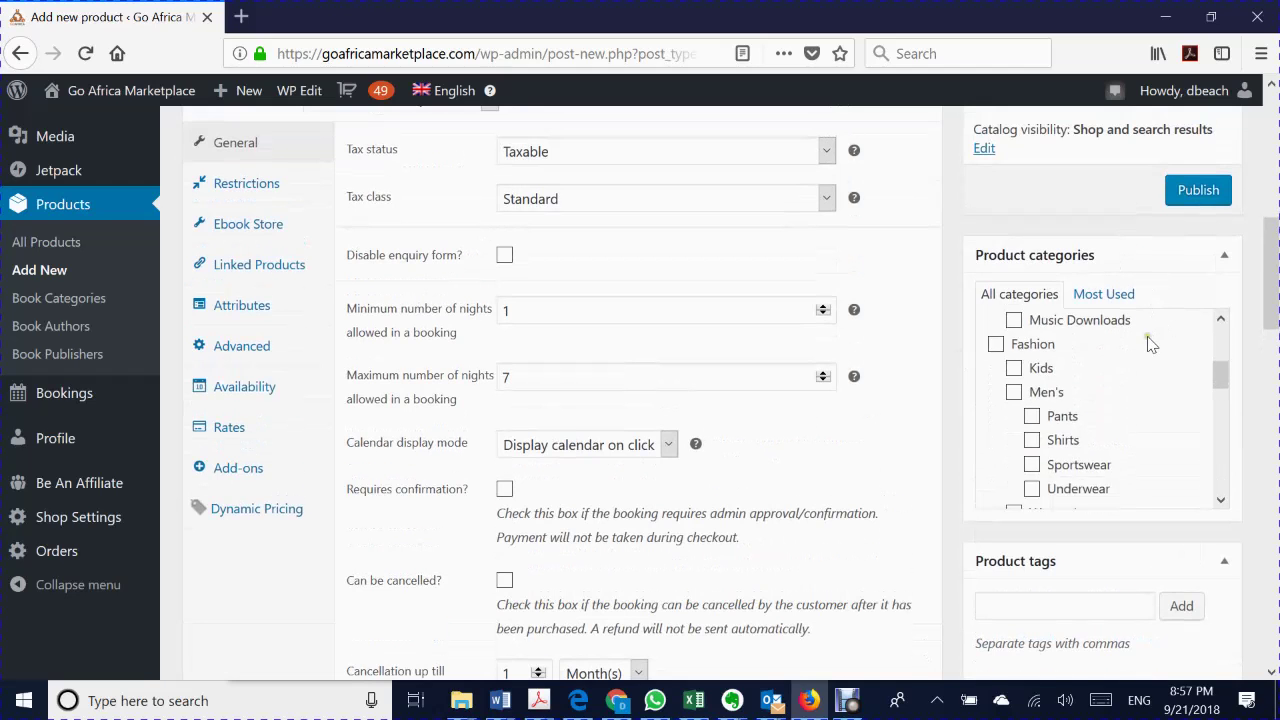
scroll(1150, 343, "down", 4)
scroll(1150, 343, "down", 3)
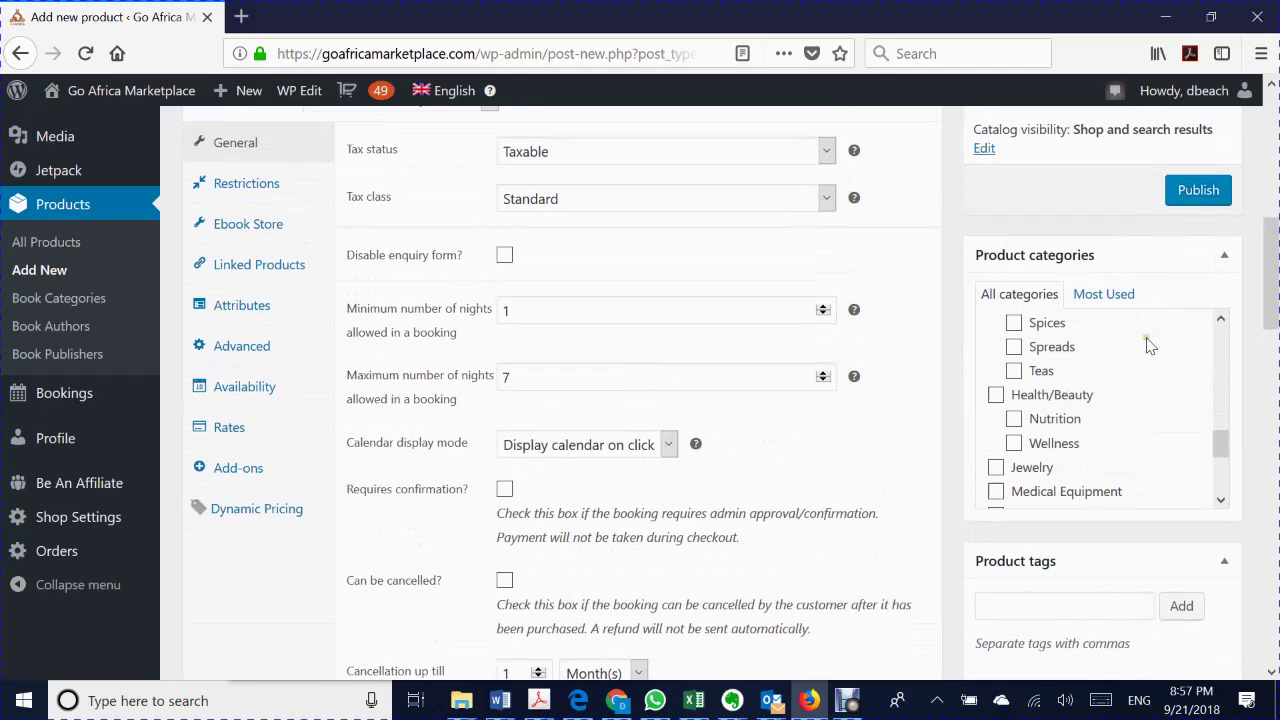
scroll(880, 426, "down", 1)
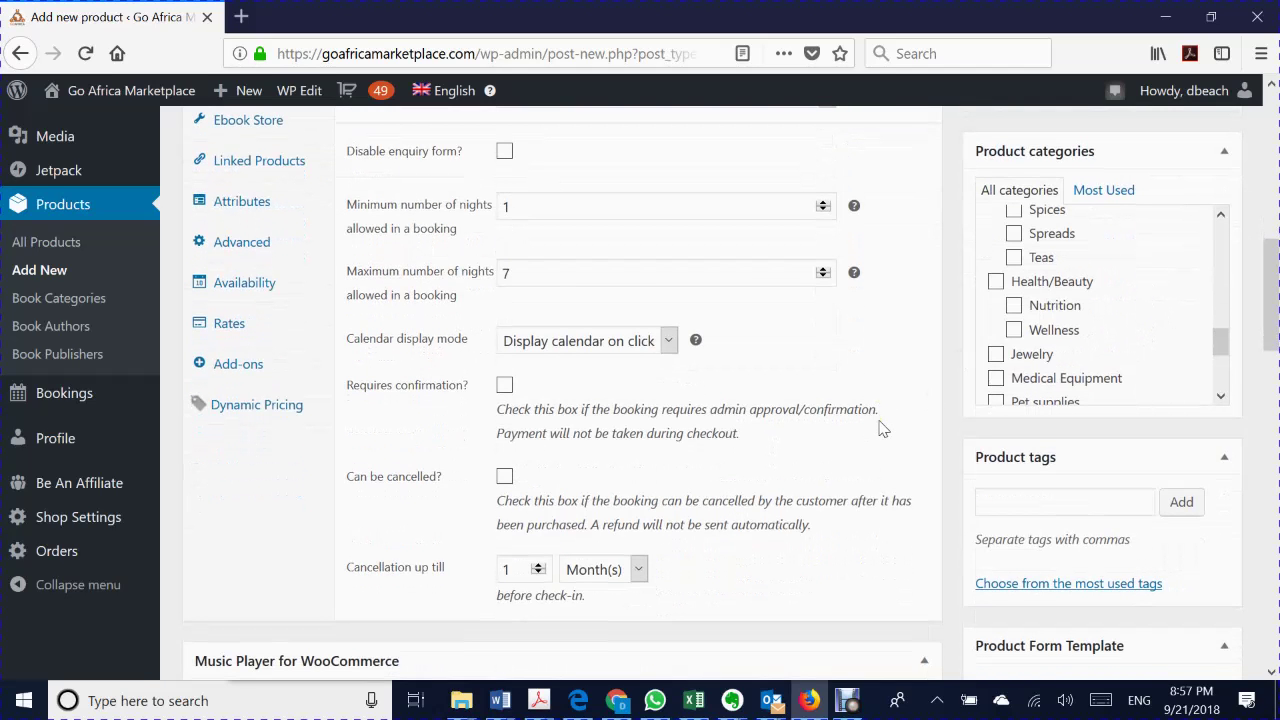
Open the Availability settings and review the number of rooms, booking window, start-day restriction and range rules
scroll(450, 395, "up", 1)
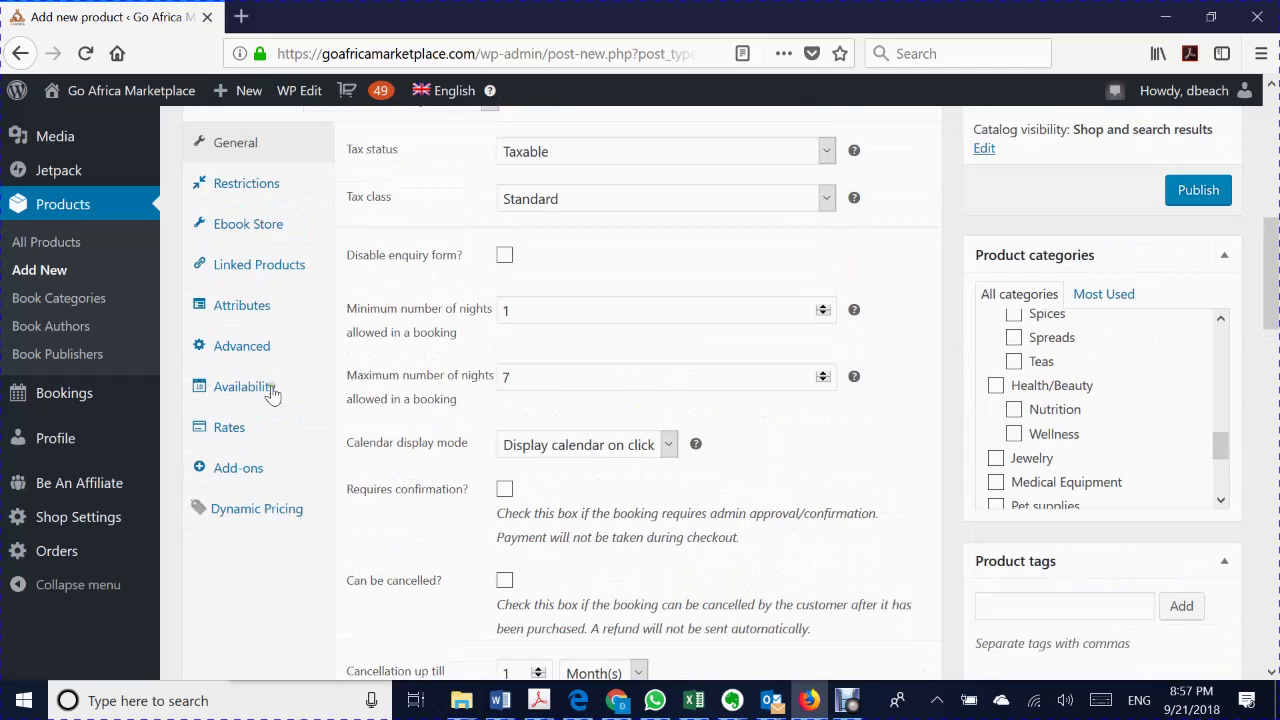
left_click(244, 387)
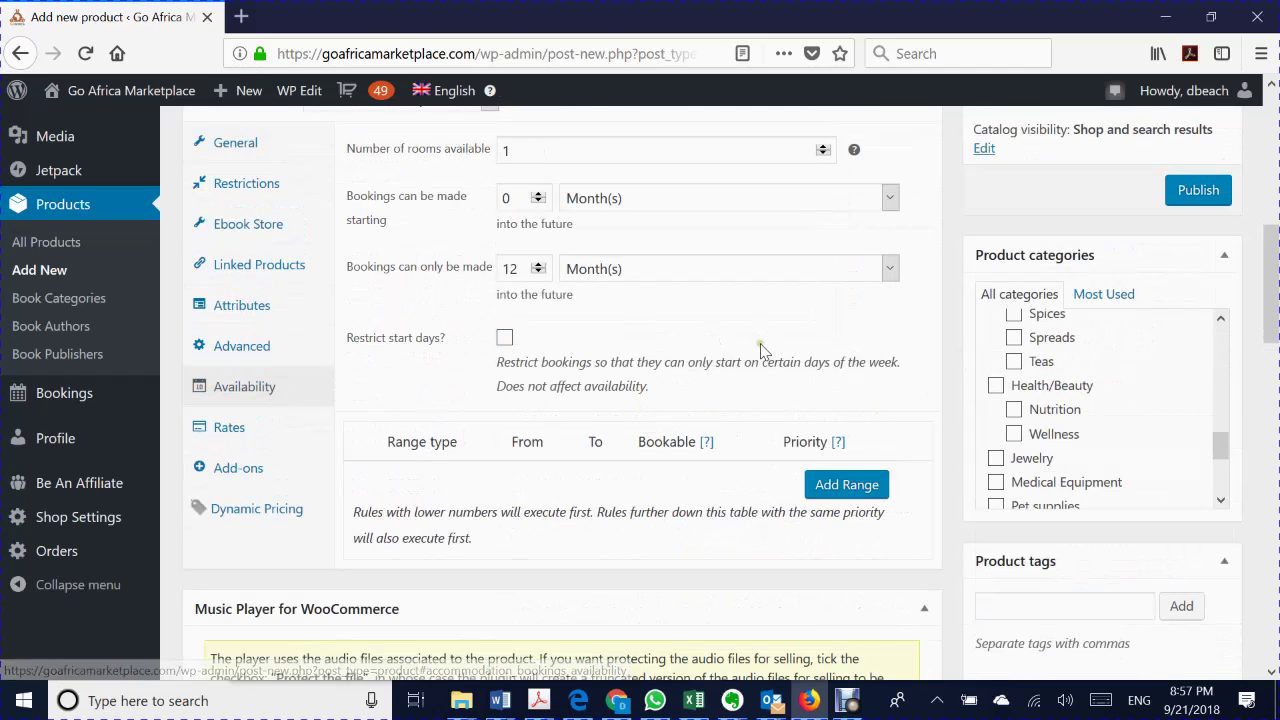
scroll(757, 351, "up", 2)
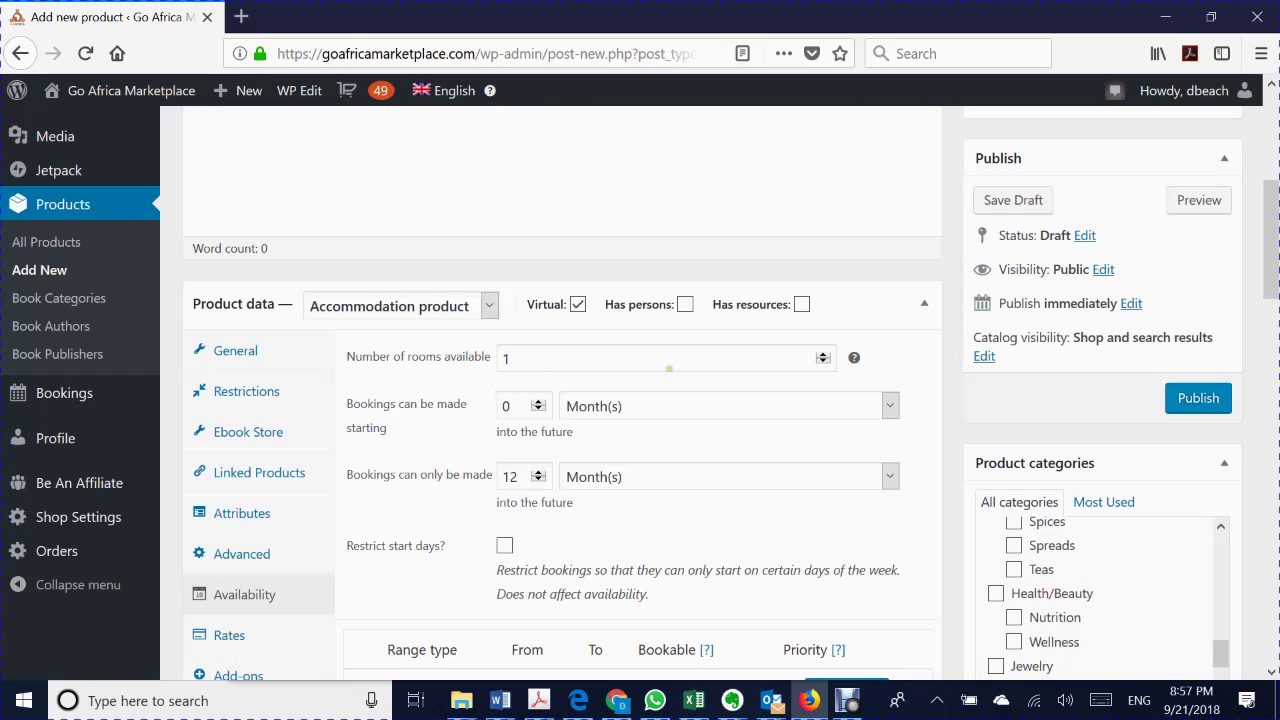
scroll(797, 392, "down", 1)
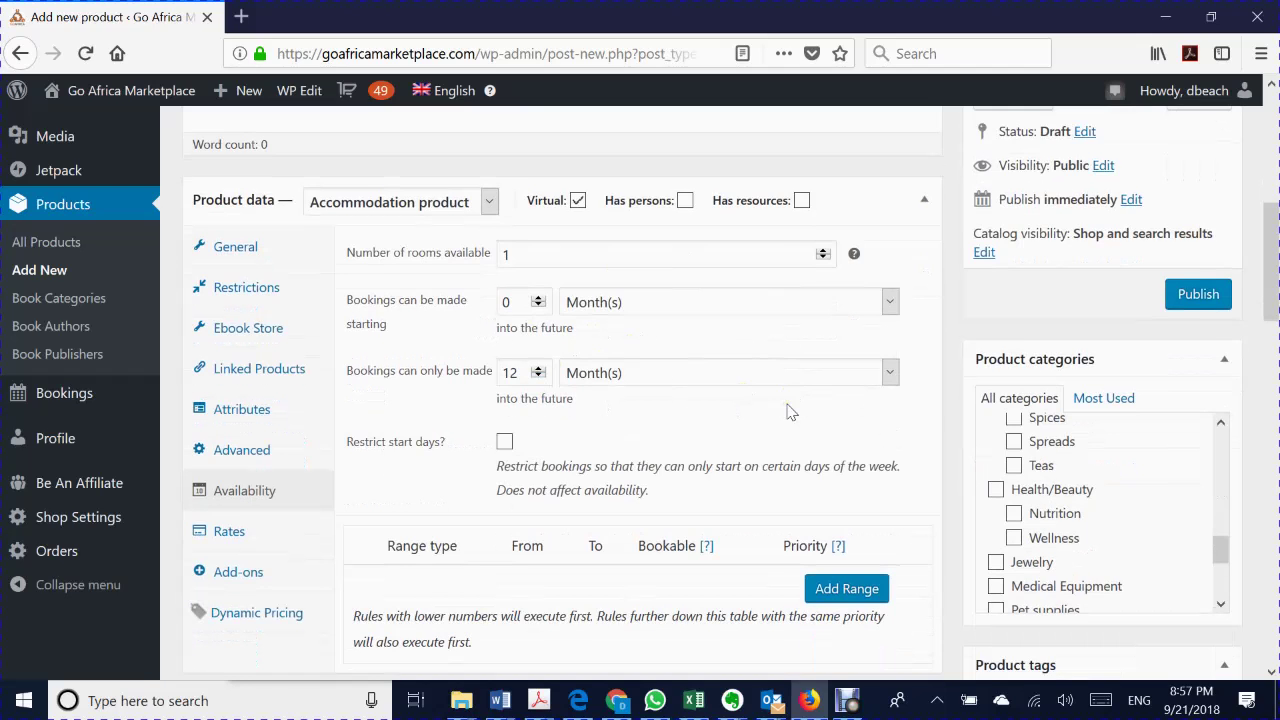
scroll(790, 410, "down", 2)
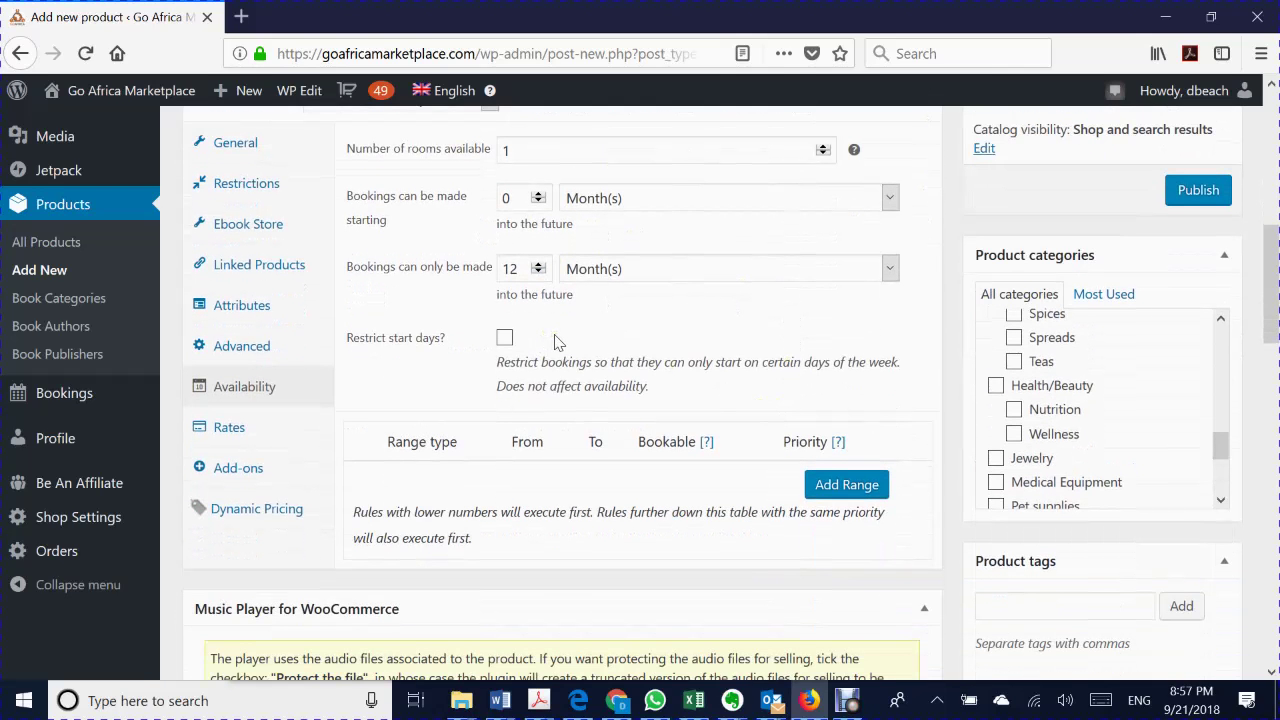
scroll(557, 341, "up", 2)
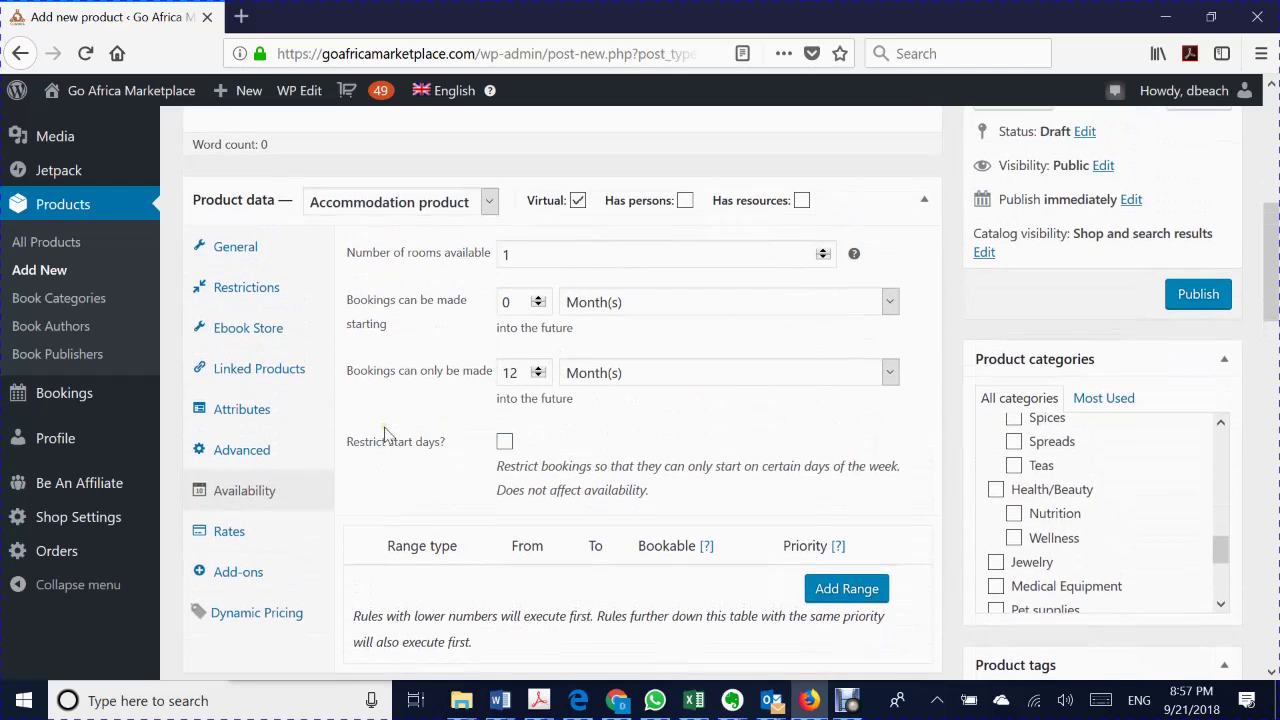
scroll(388, 432, "up", 4)
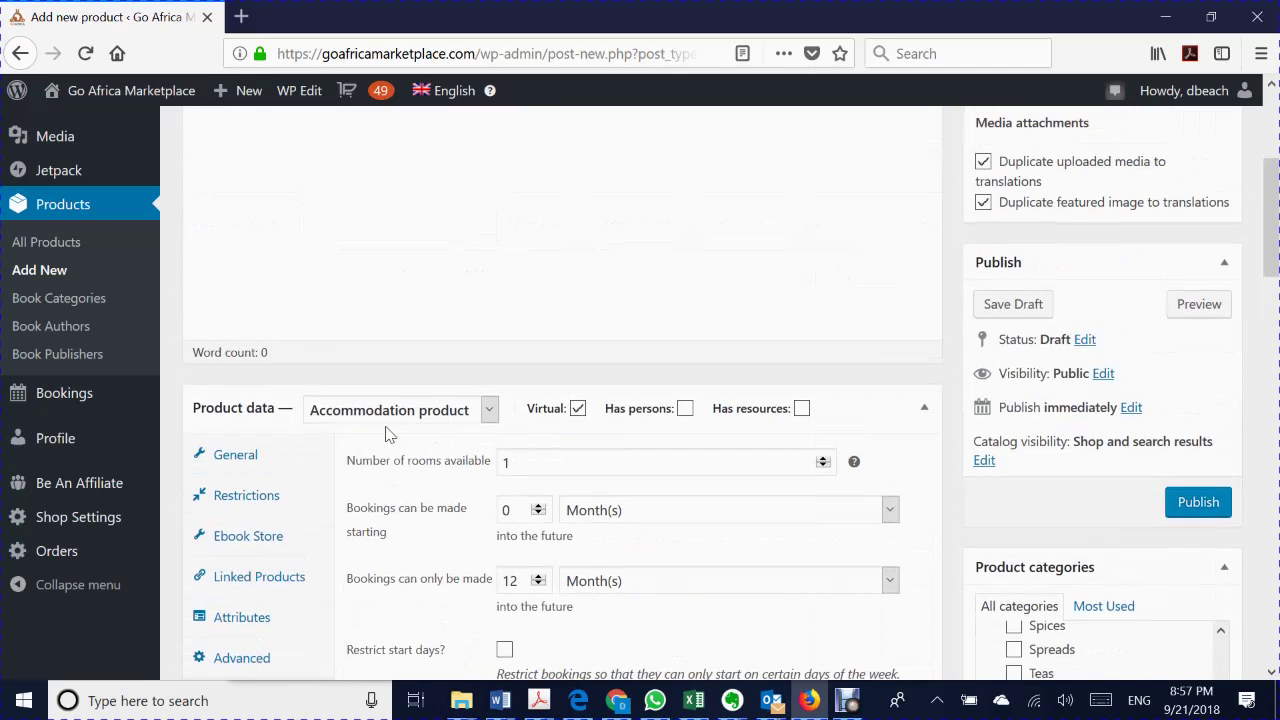
scroll(388, 432, "down", 4)
scroll(390, 432, "down", 2)
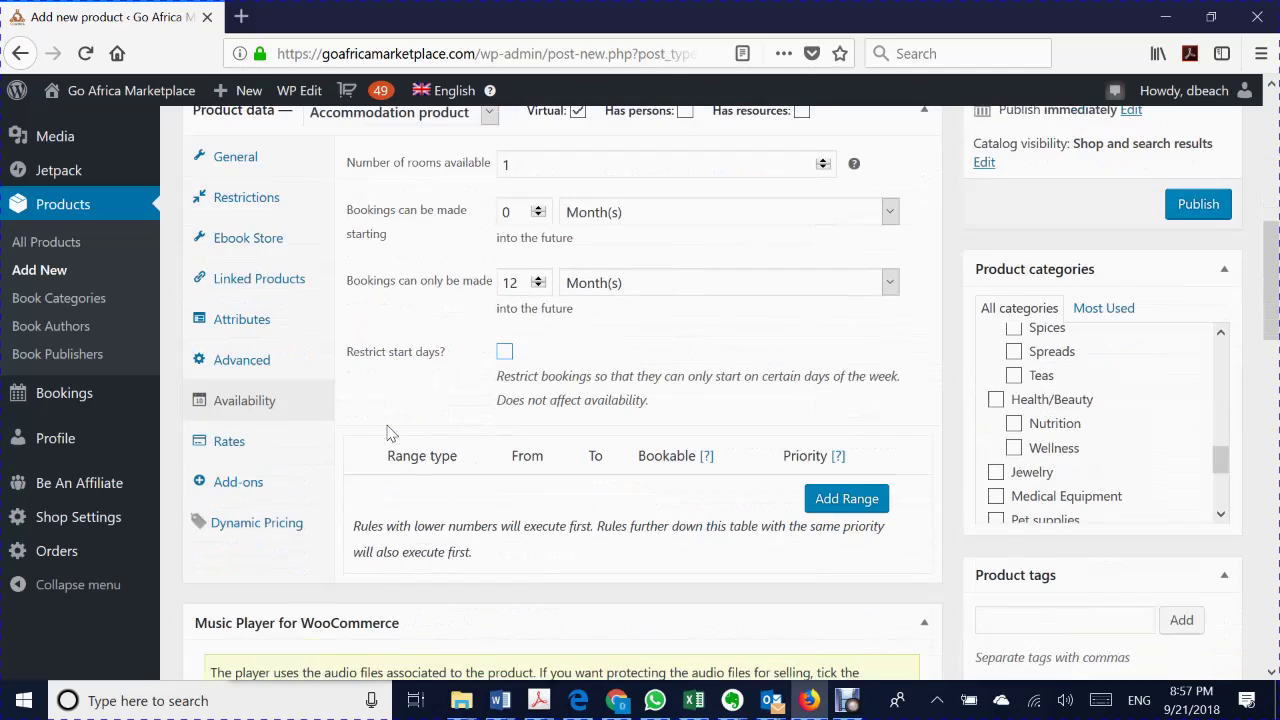
Open the Rates settings, add a cost range row and view the available range types
left_click(250, 430)
scroll(588, 423, "up", 2)
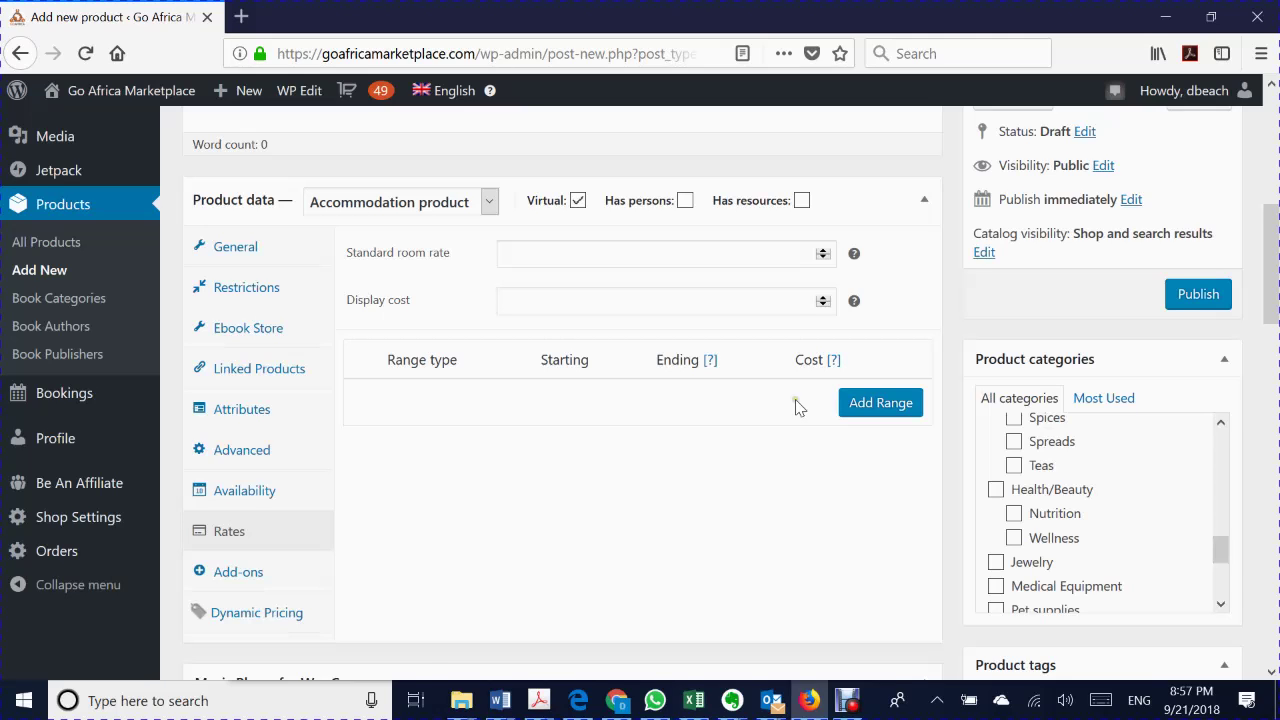
left_click(868, 402)
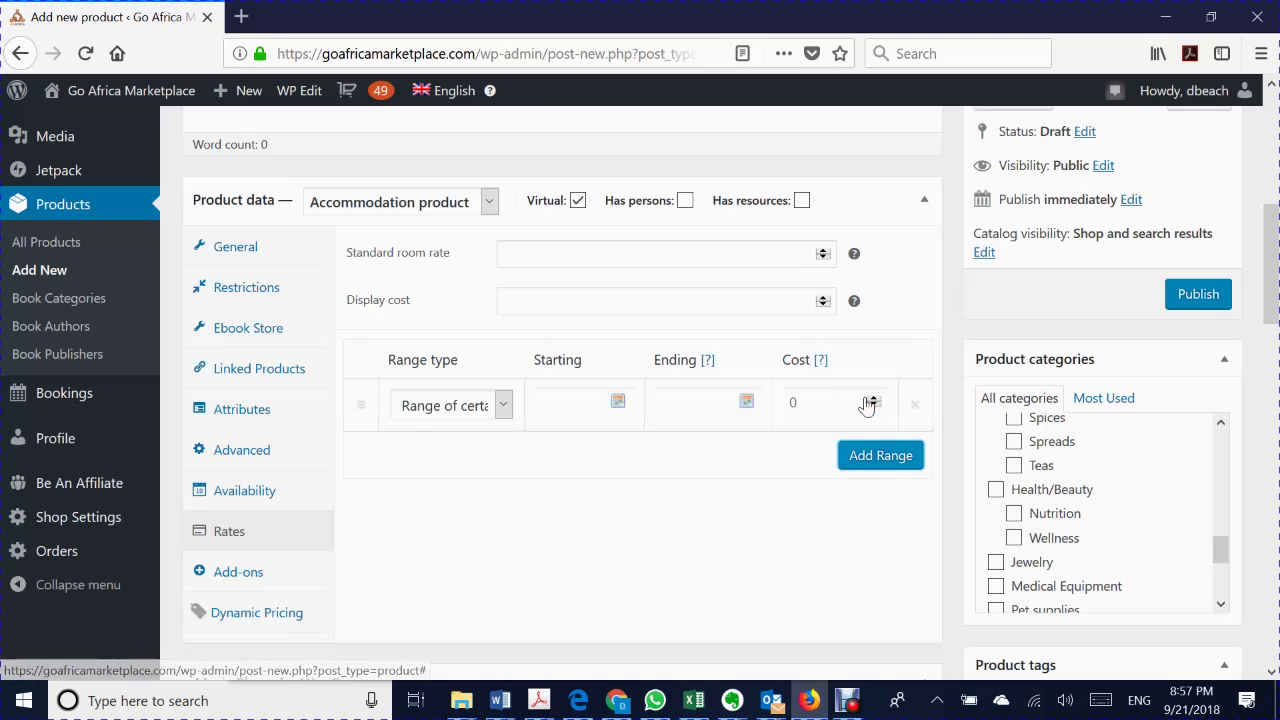
left_click(505, 404)
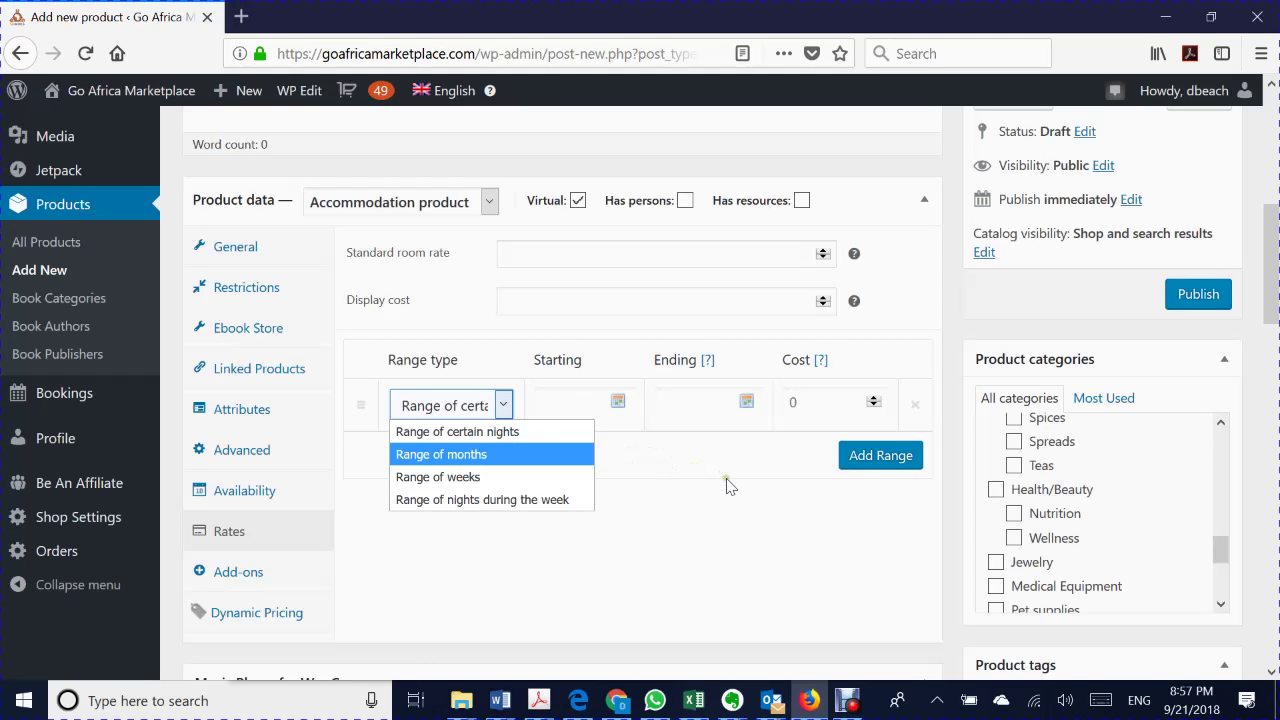
scroll(745, 500, "up", 2)
scroll(745, 500, "up", 2)
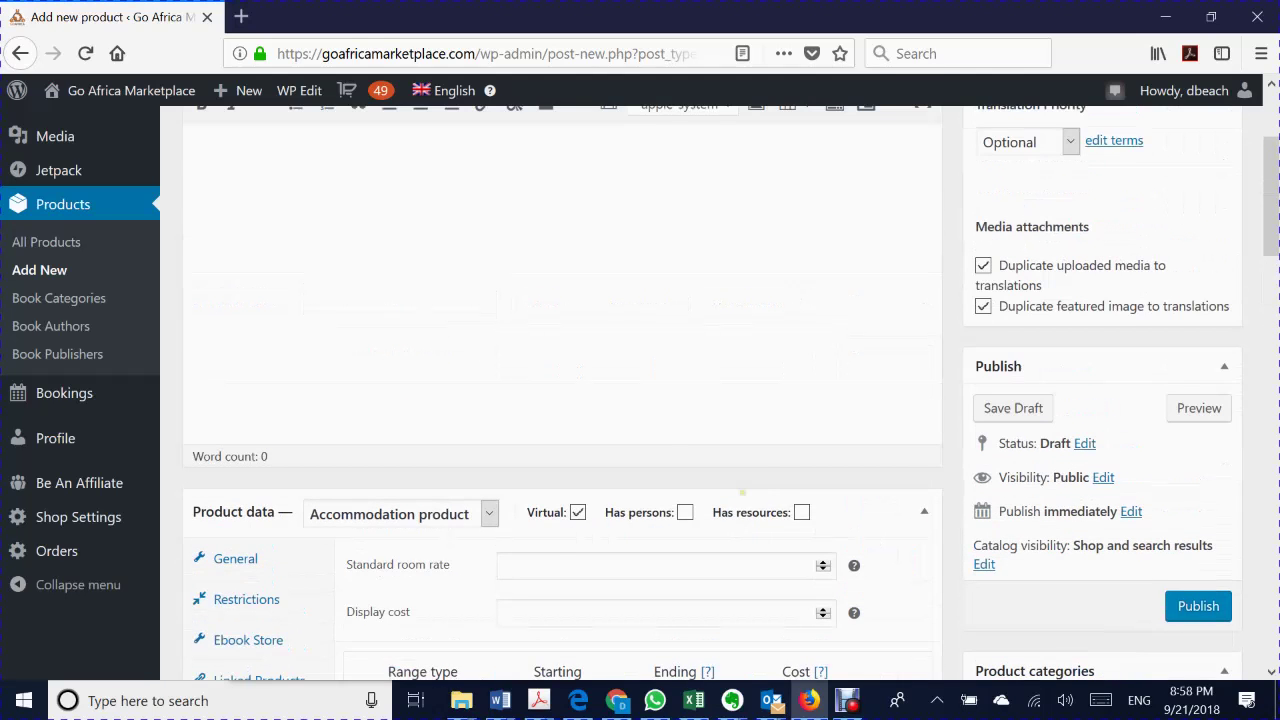
Review the product name and description fields and the standard room rate, display cost and range settings in Rates
scroll(714, 477, "up", 2)
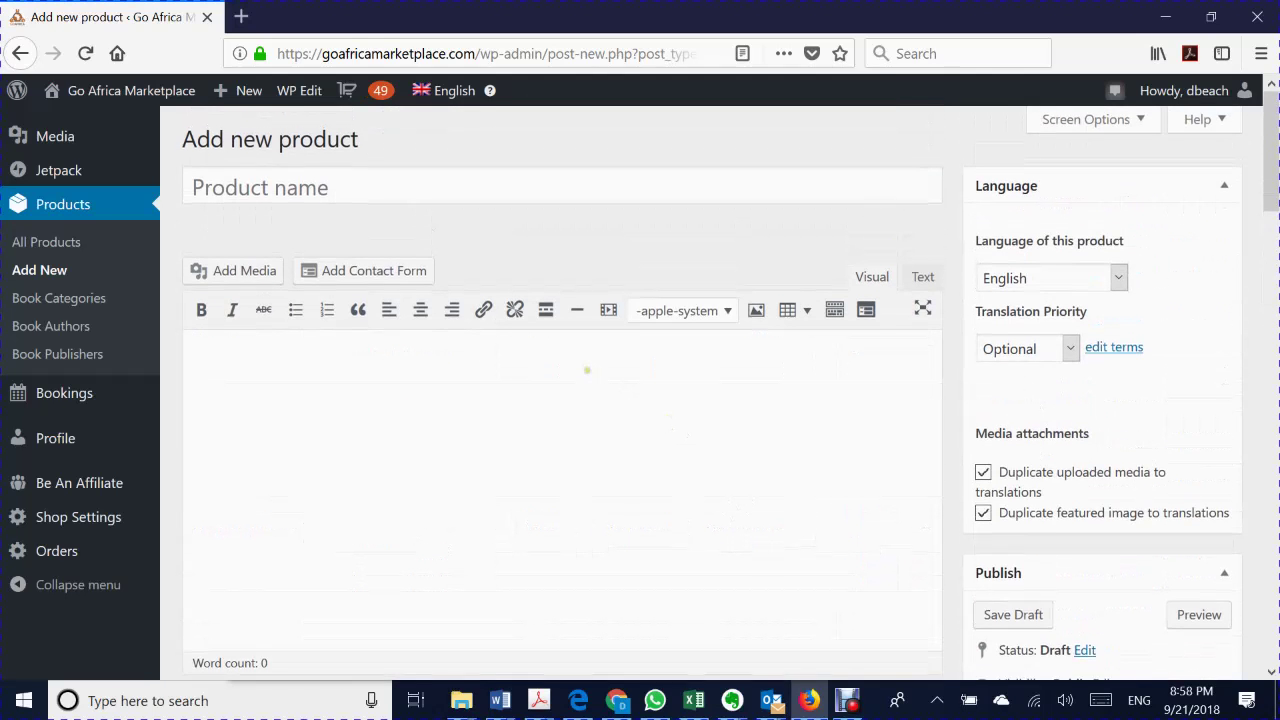
scroll(588, 367, "down", 2)
scroll(586, 368, "up", 2)
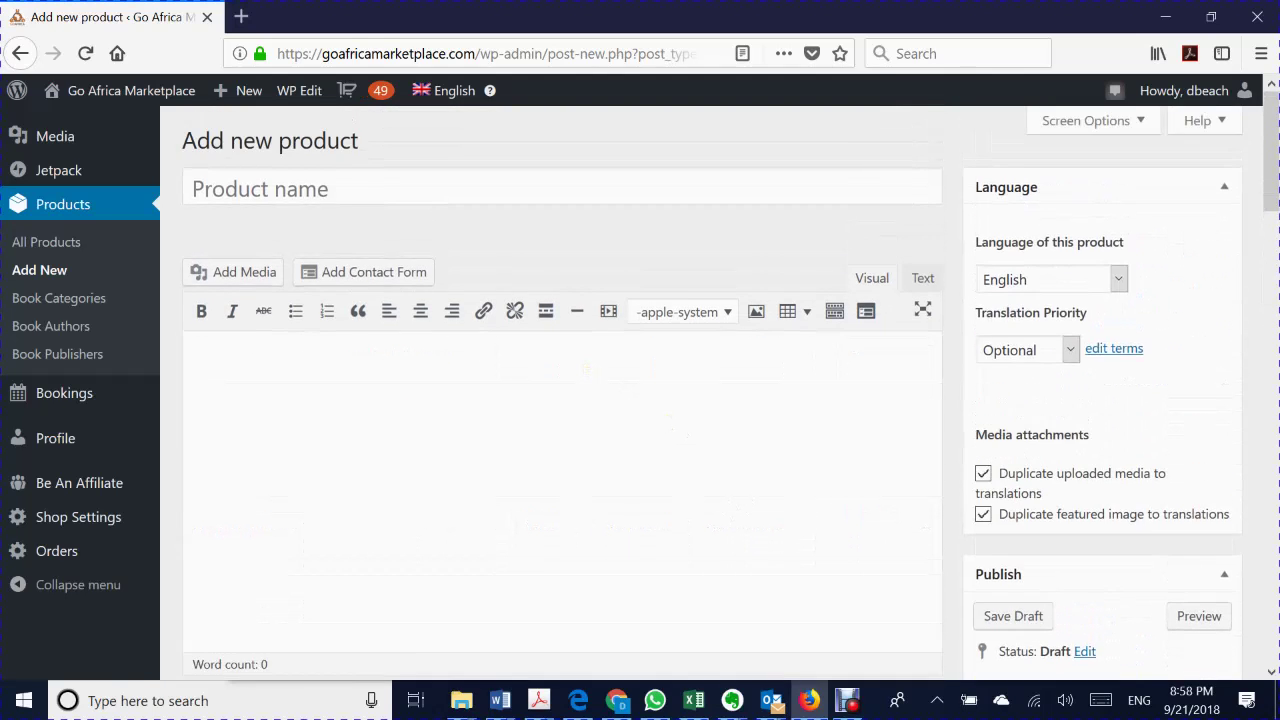
scroll(586, 373, "down", 5)
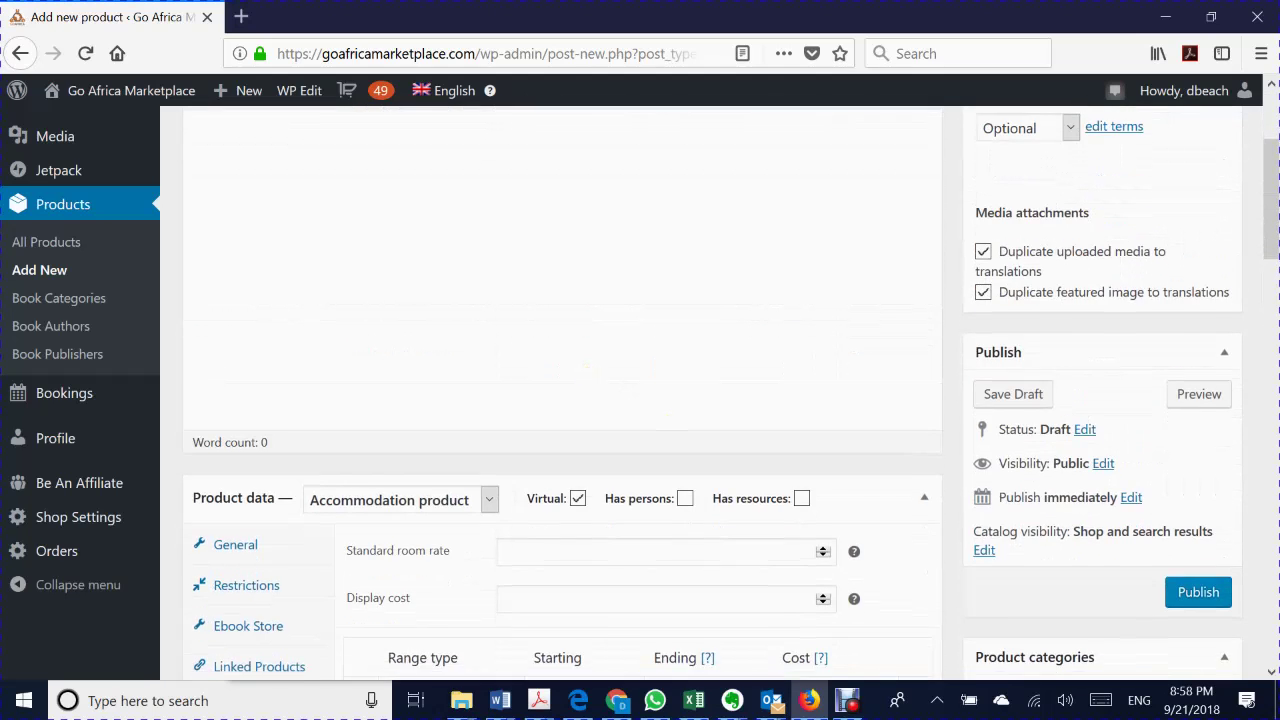
scroll(586, 380, "down", 2)
scroll(586, 380, "up", 4)
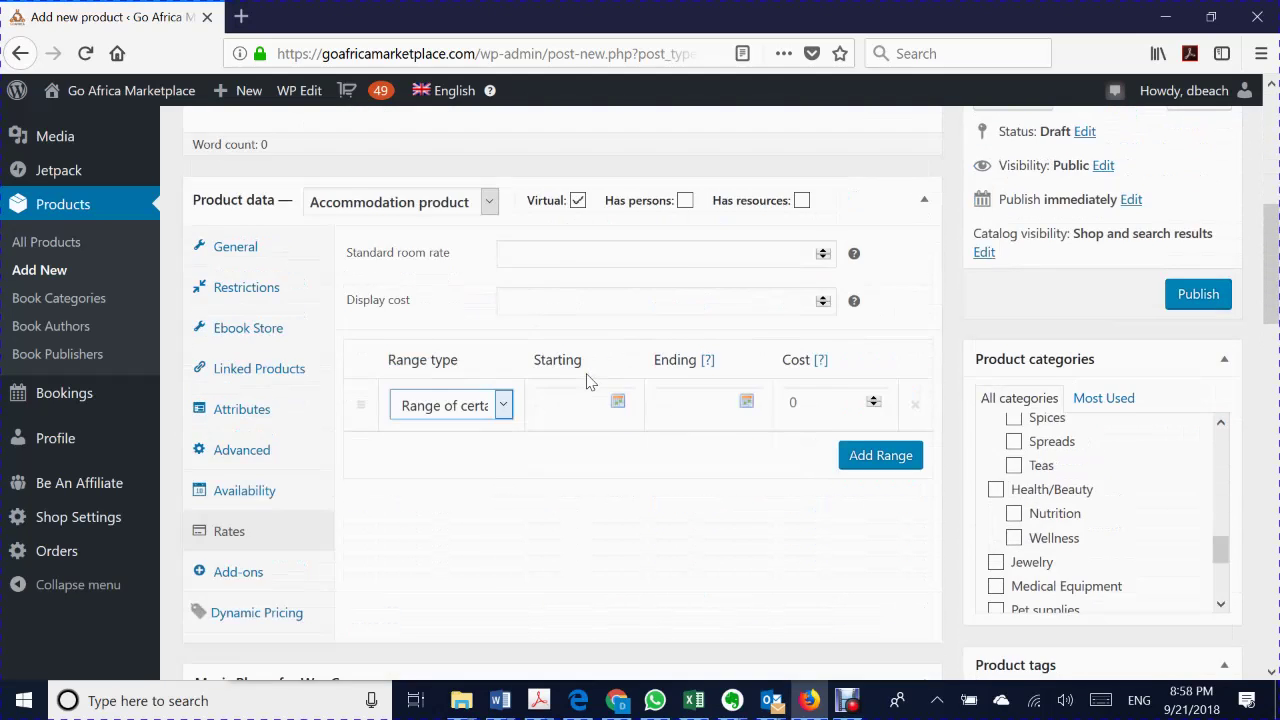
scroll(588, 380, "up", 2)
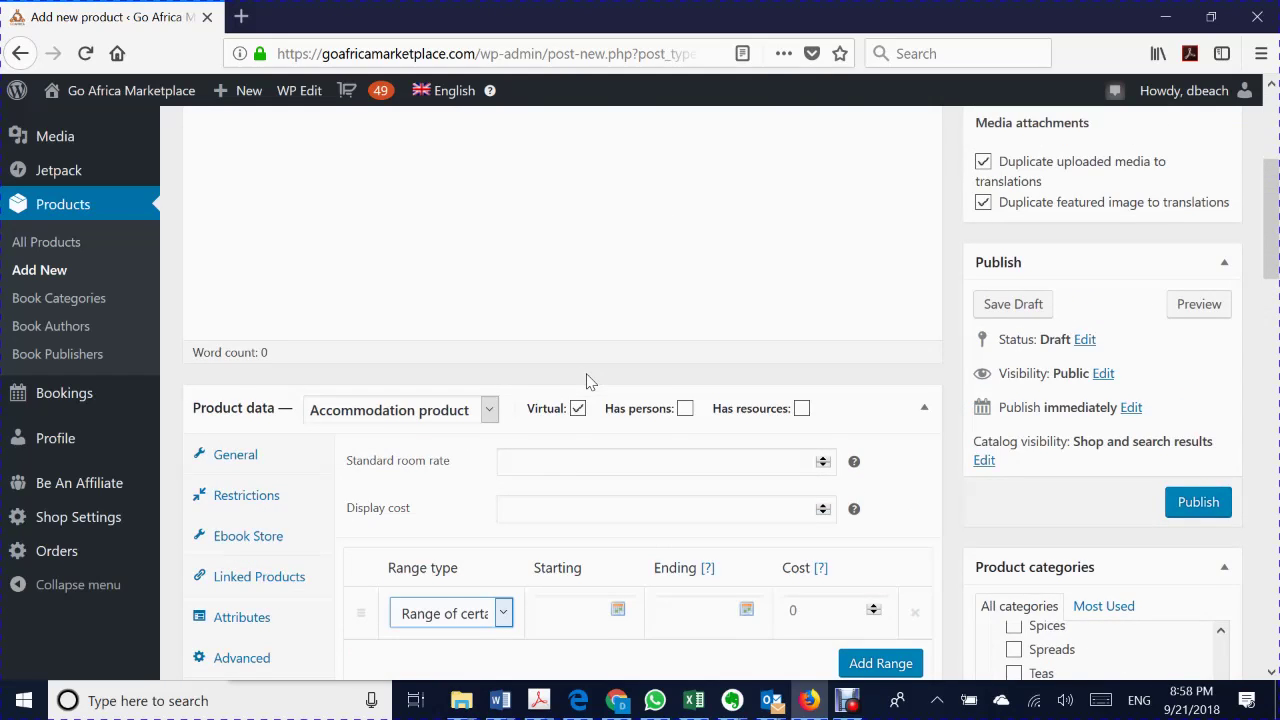
scroll(588, 381, "down", 4)
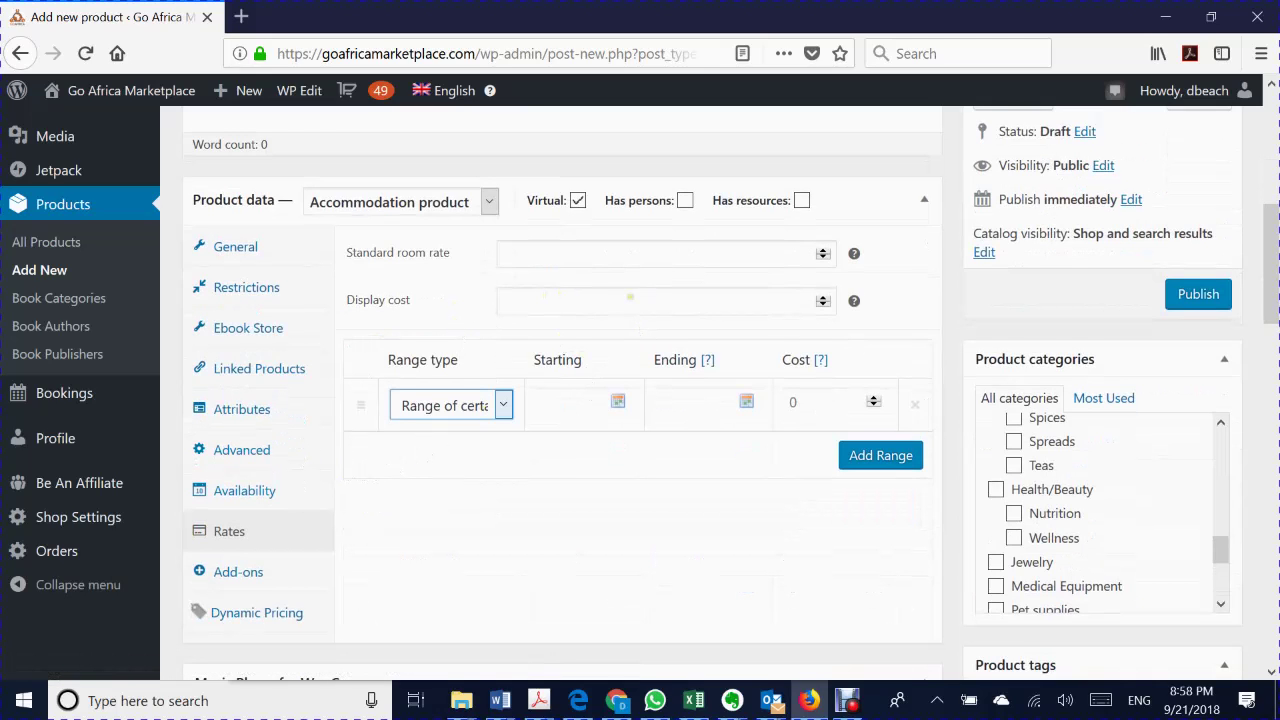
scroll(560, 390, "up", 1)
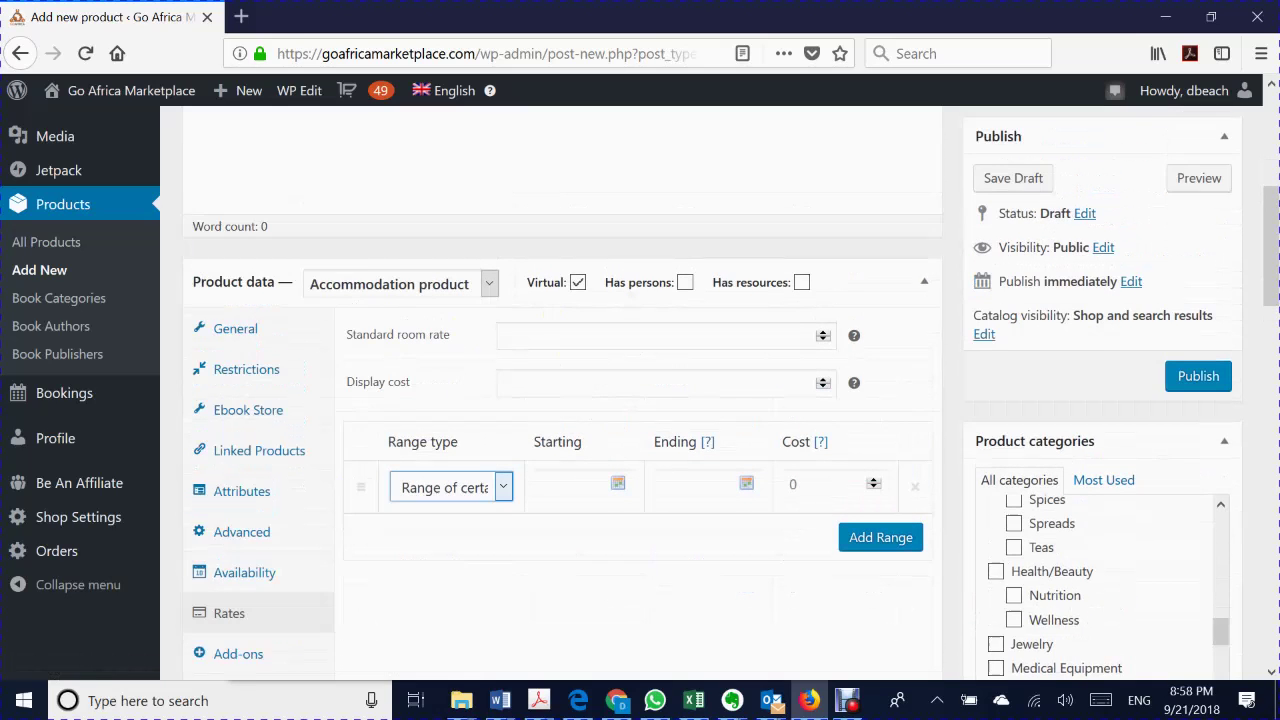
scroll(560, 390, "down", 1)
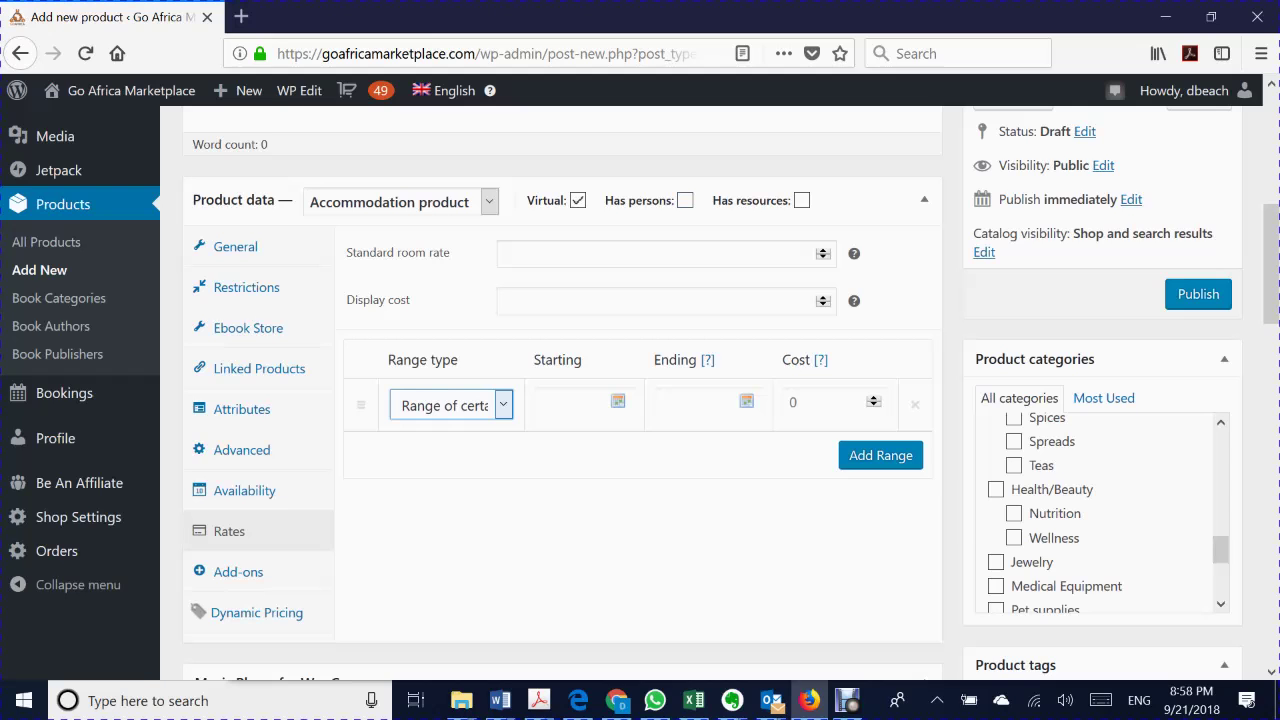
scroll(314, 314, "down", 2)
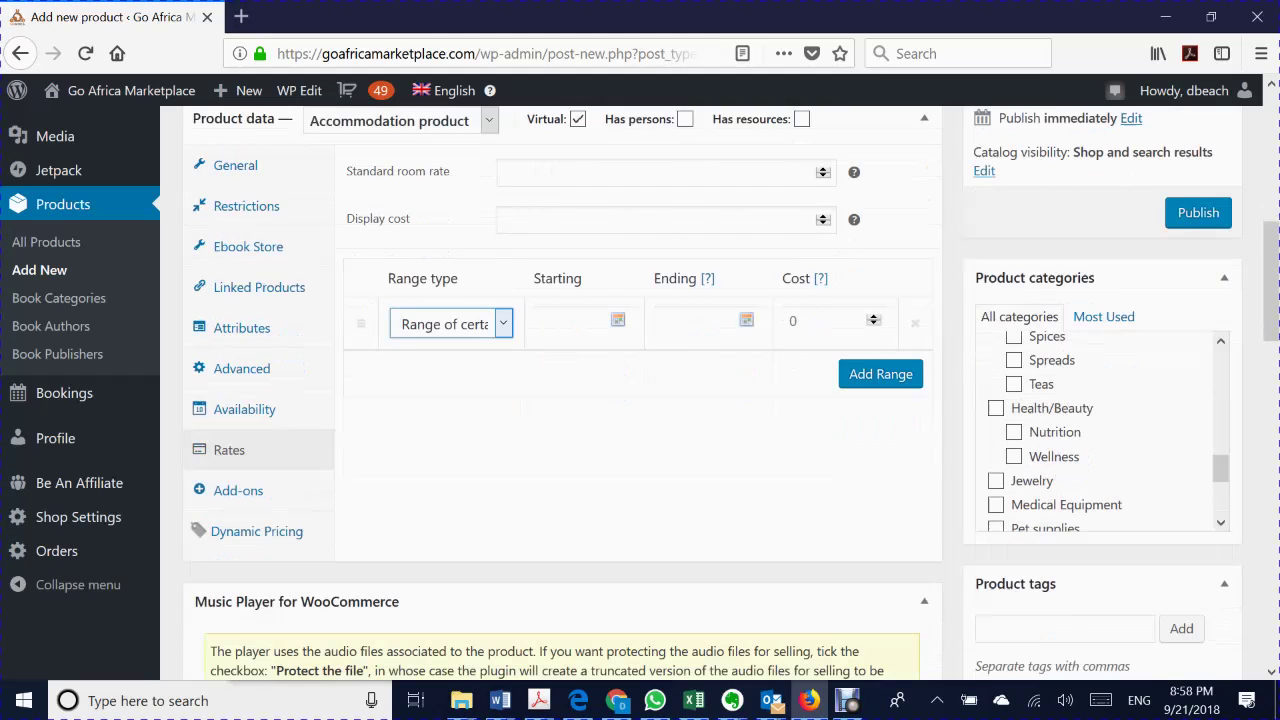
Open the Attributes settings and review the custom attribute's name, values and product page visibility options
left_click(291, 317)
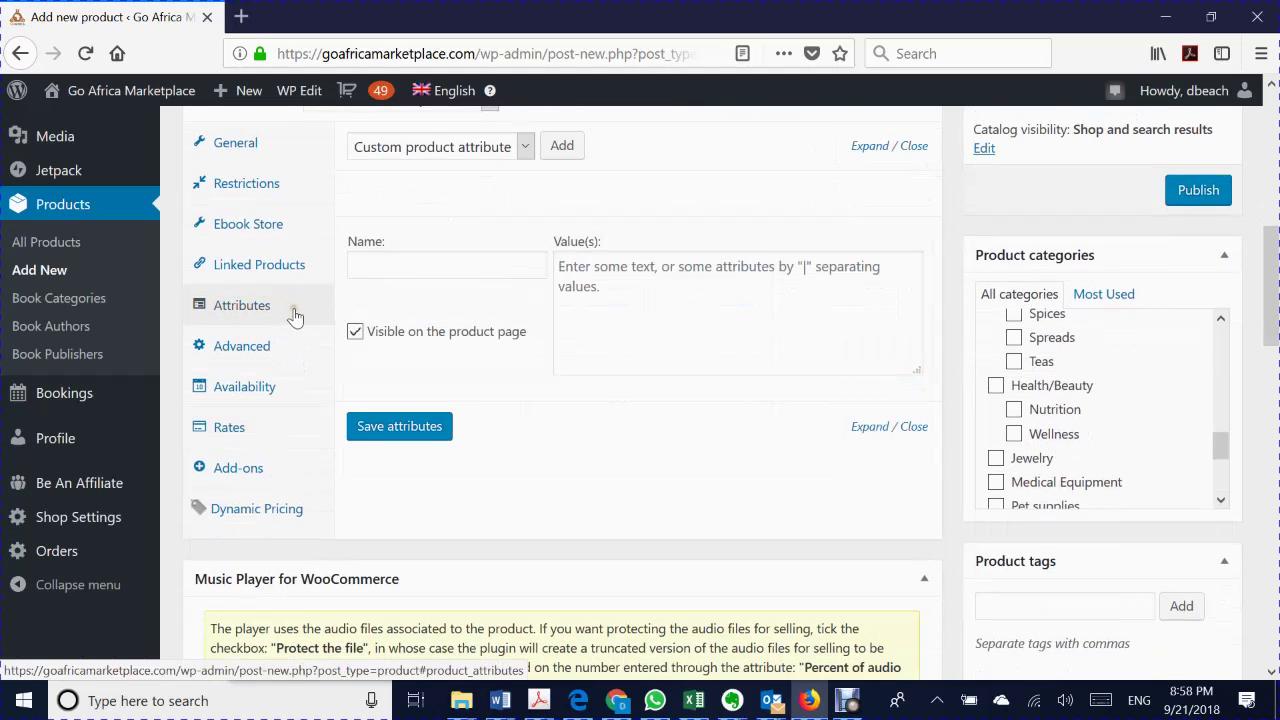
scroll(527, 329, "up", 2)
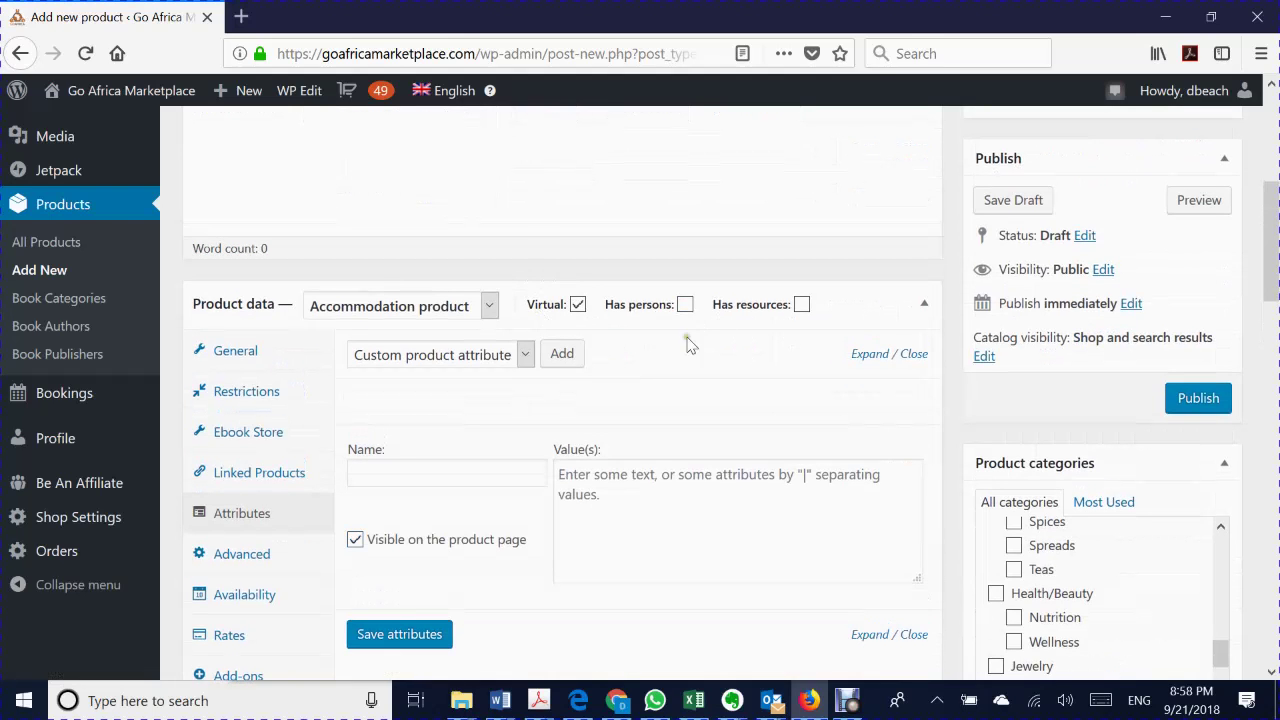
mouse_move(649, 383)
scroll(780, 388, "down", 2)
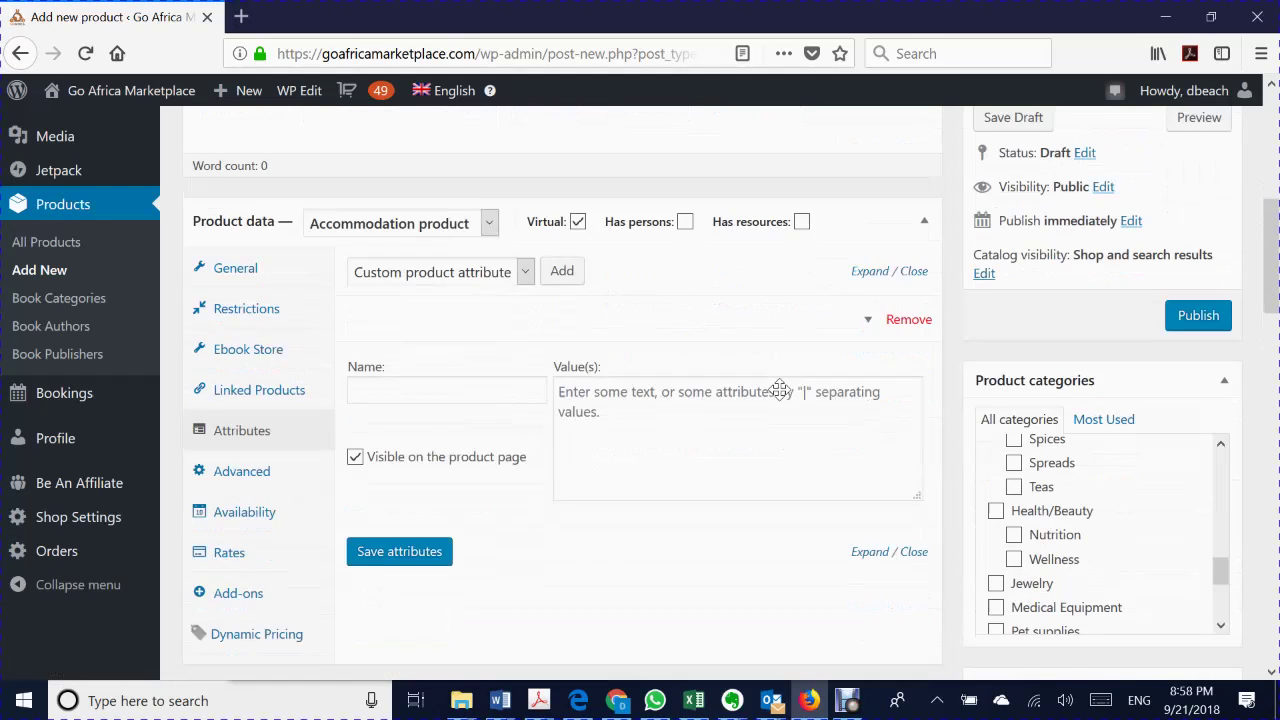
scroll(783, 397, "up", 2)
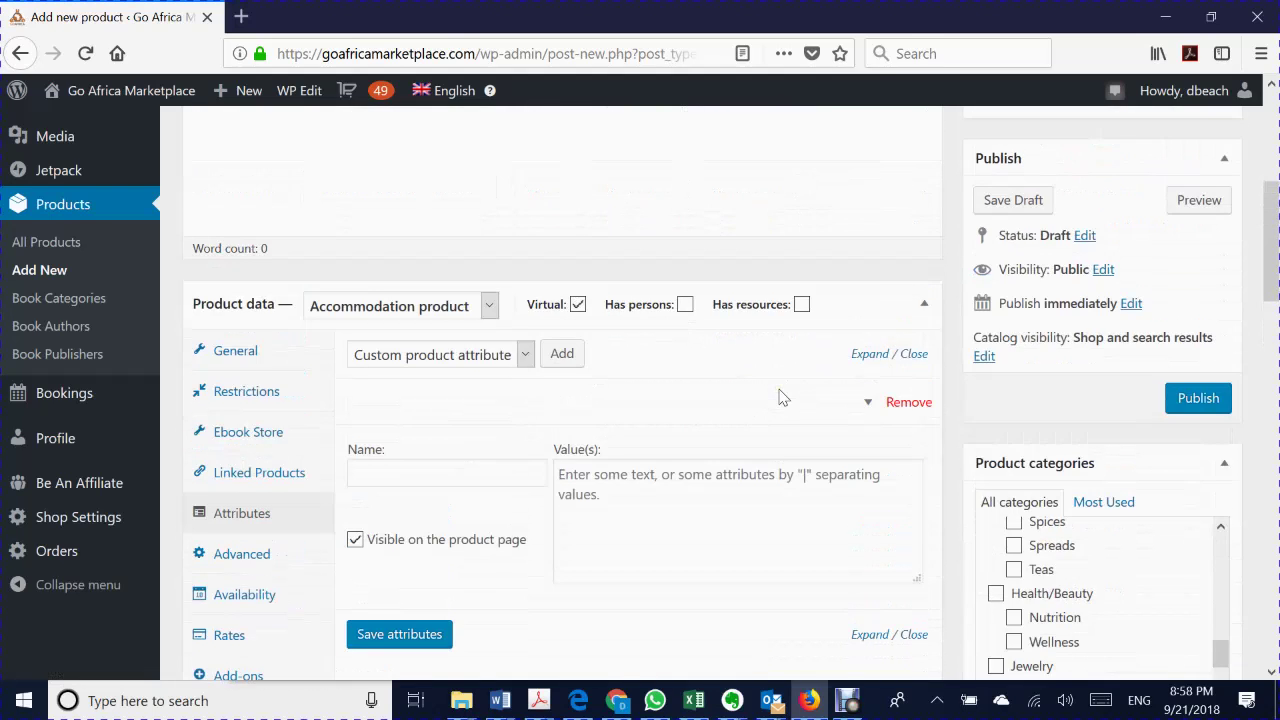
Look through the music player options, short description, product gallery and product image sections further down the form
scroll(783, 397, "down", 7)
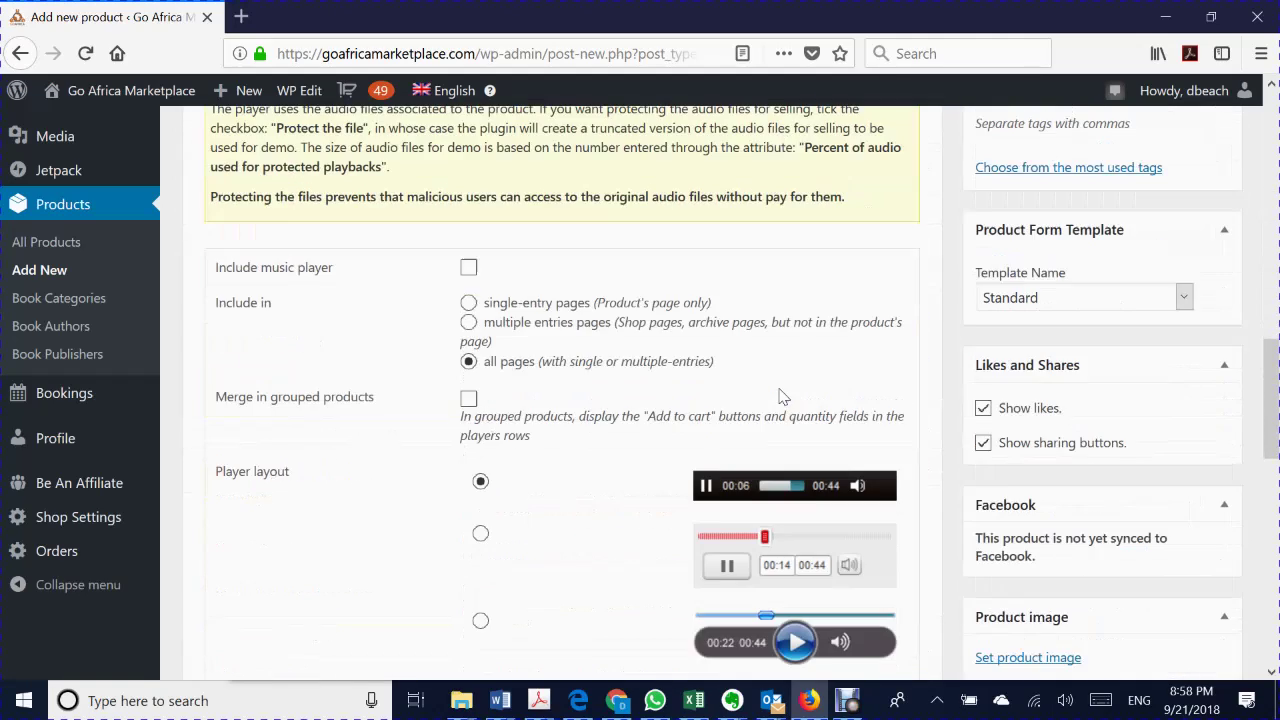
scroll(783, 397, "down", 7)
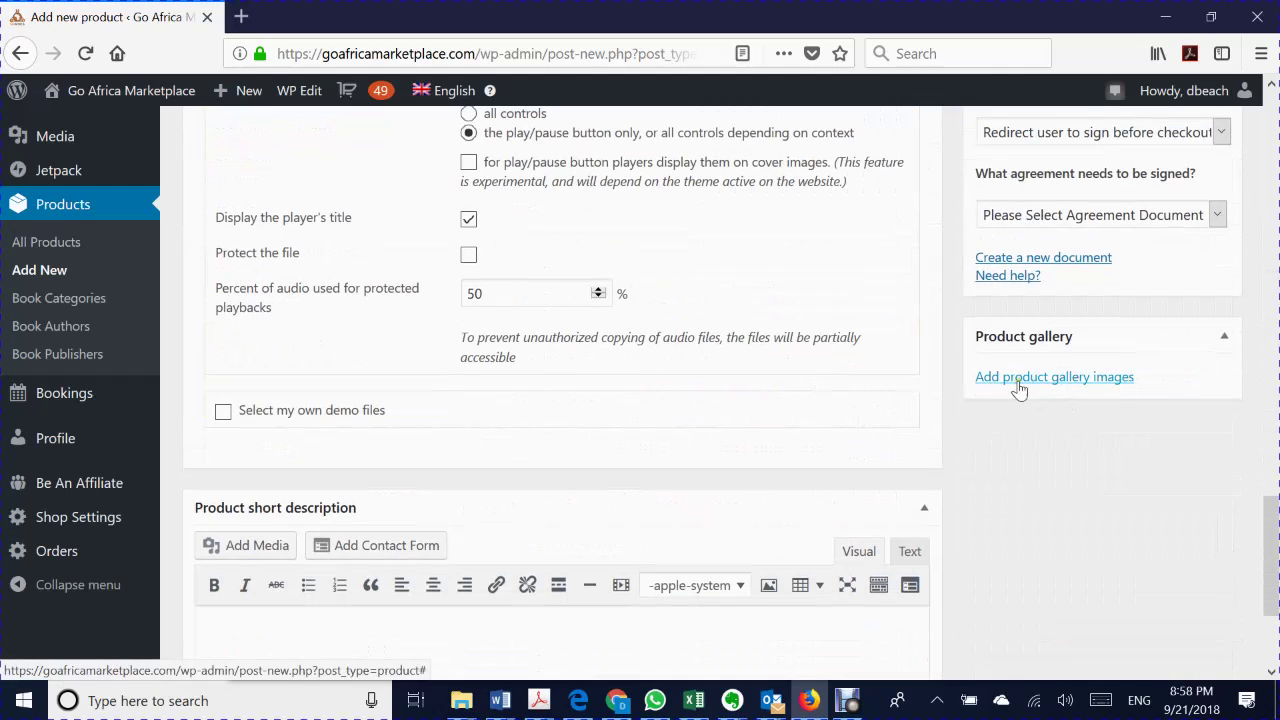
scroll(1020, 390, "up", 4)
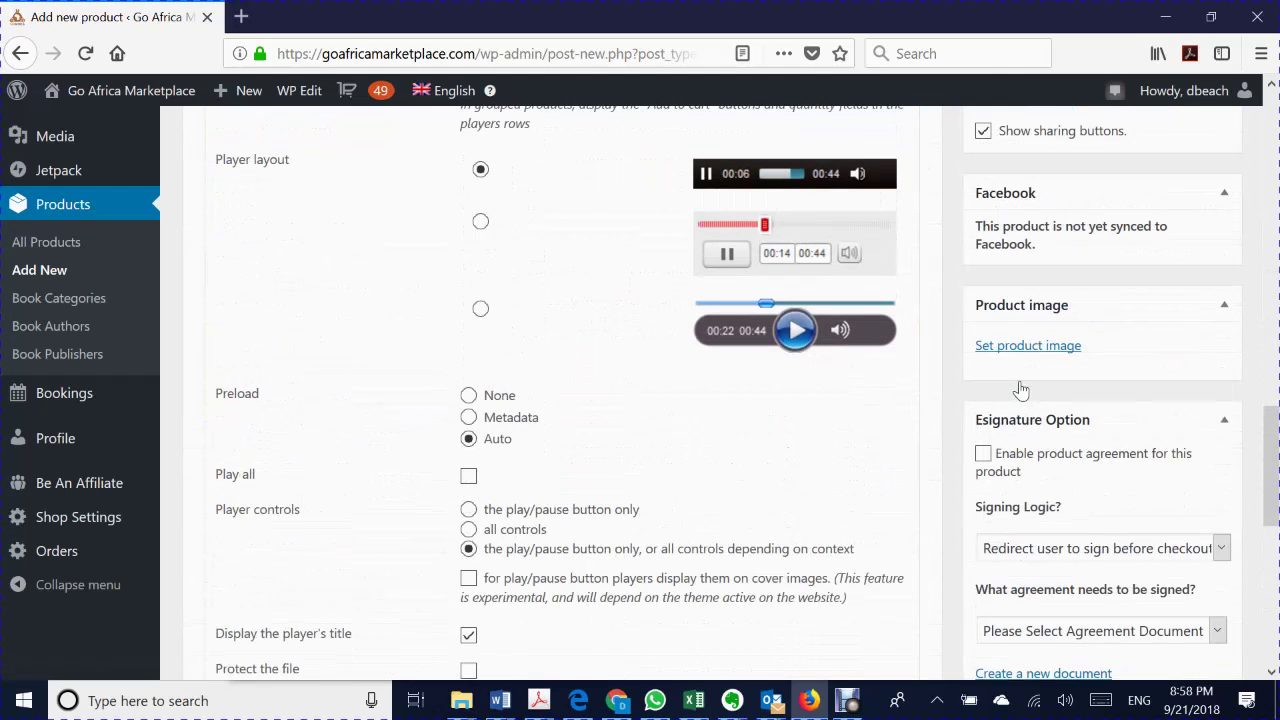
scroll(1020, 390, "up", 1)
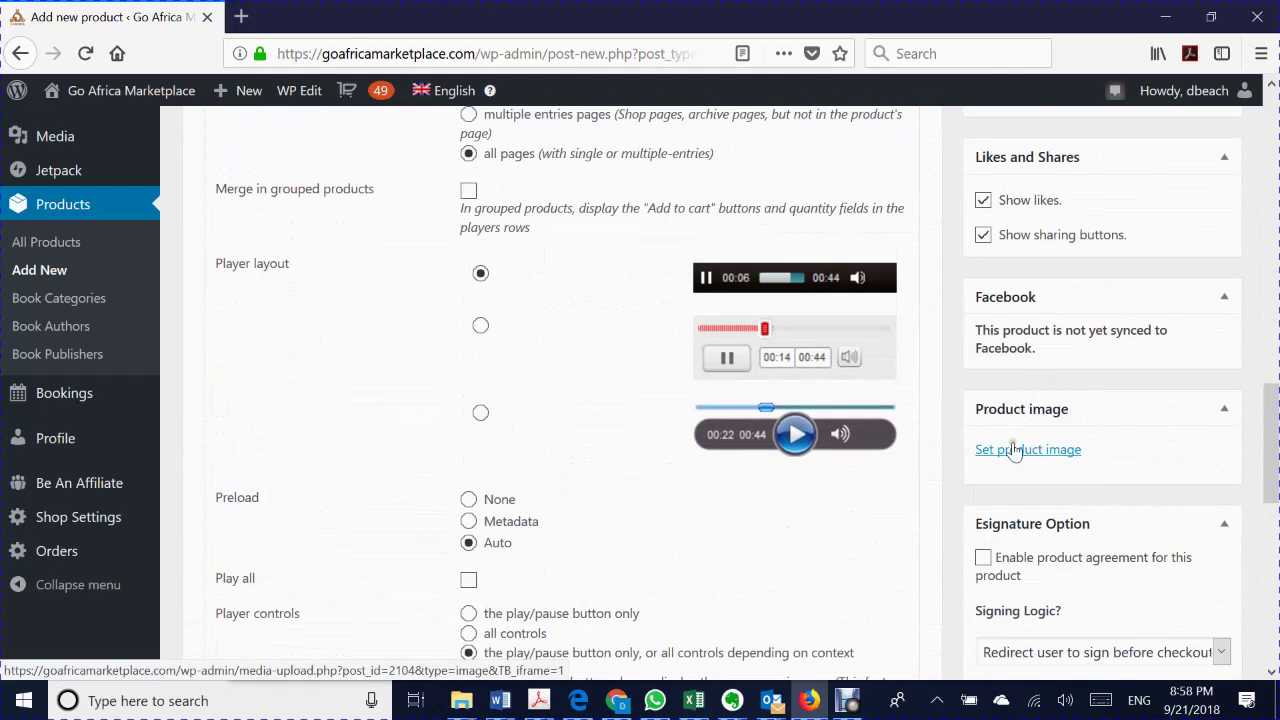
scroll(740, 427, "up", 7)
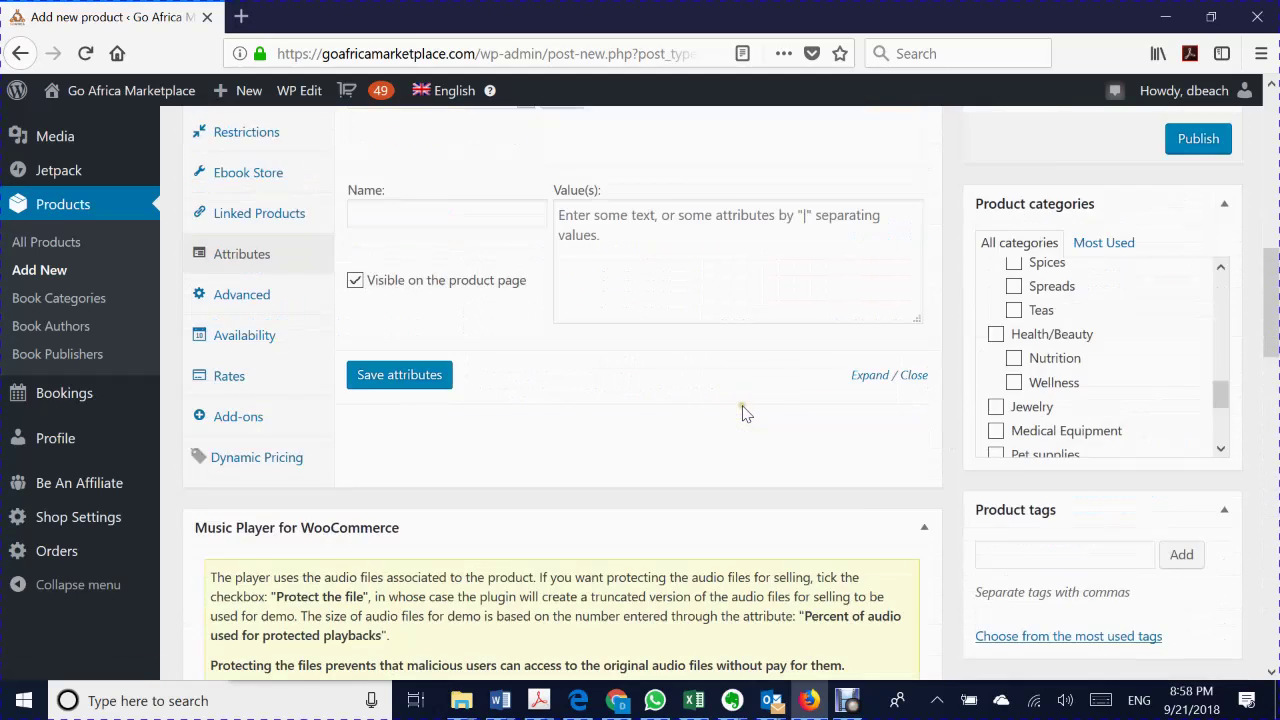
Review the whole product form once more, from the product name and description to the product data and publishing options
scroll(780, 376, "up", 5)
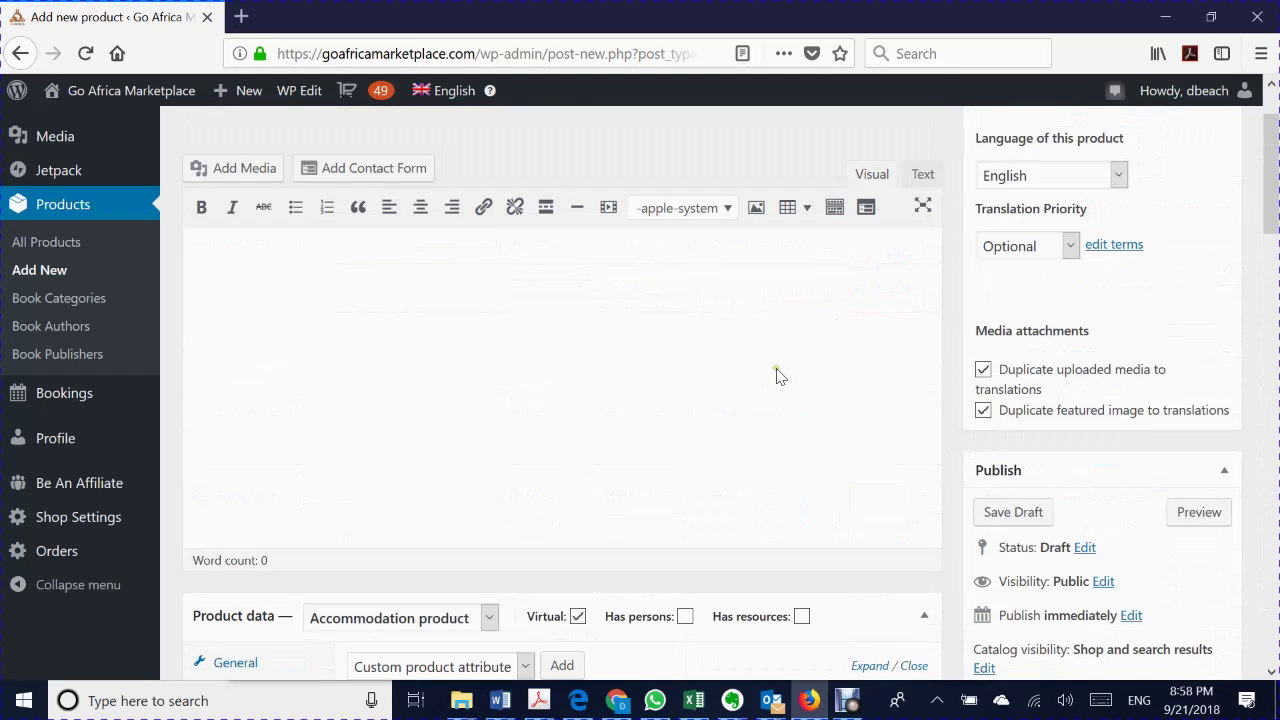
scroll(779, 376, "down", 3)
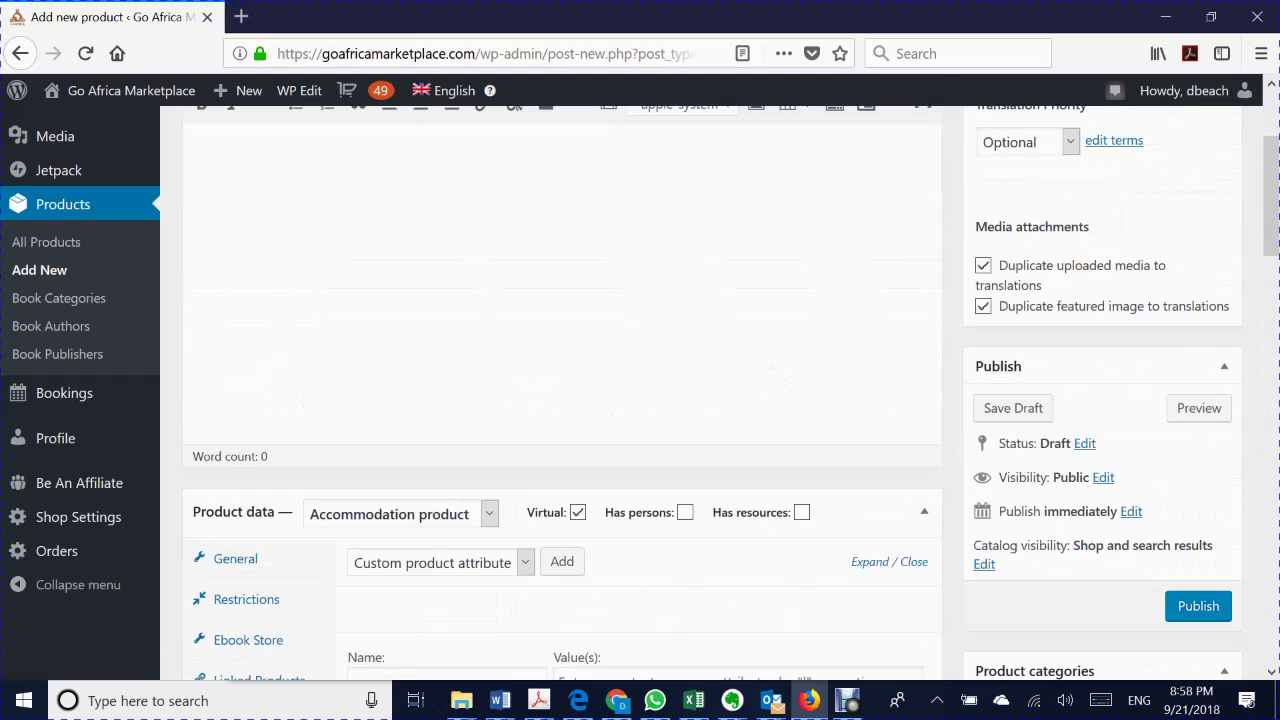
scroll(779, 376, "up", 2)
scroll(667, 316, "up", 1)
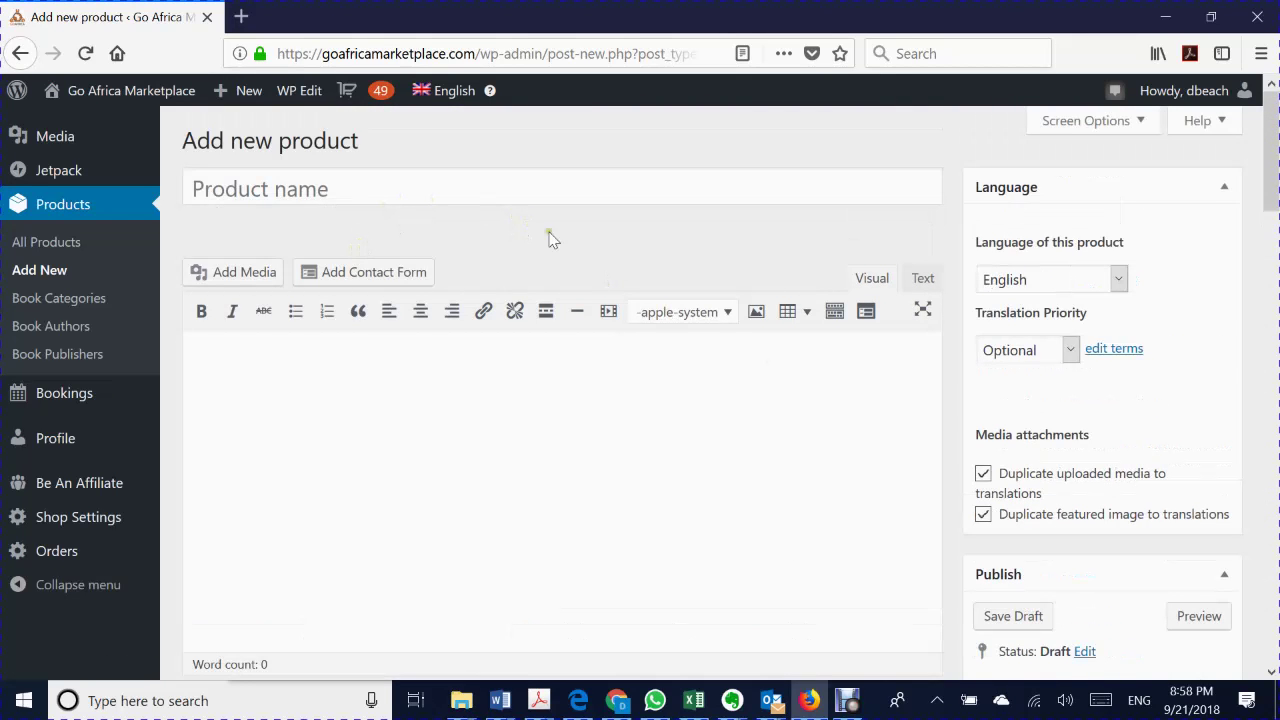
scroll(695, 333, "down", 4)
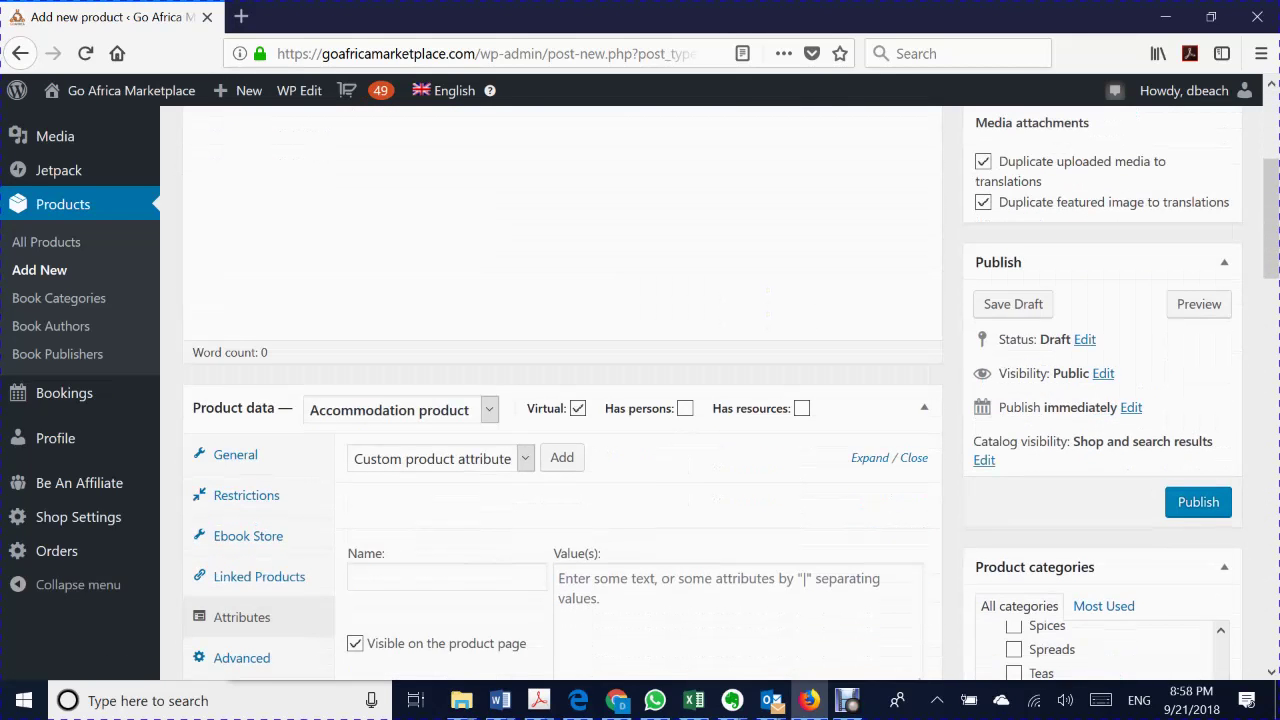
scroll(812, 368, "down", 3)
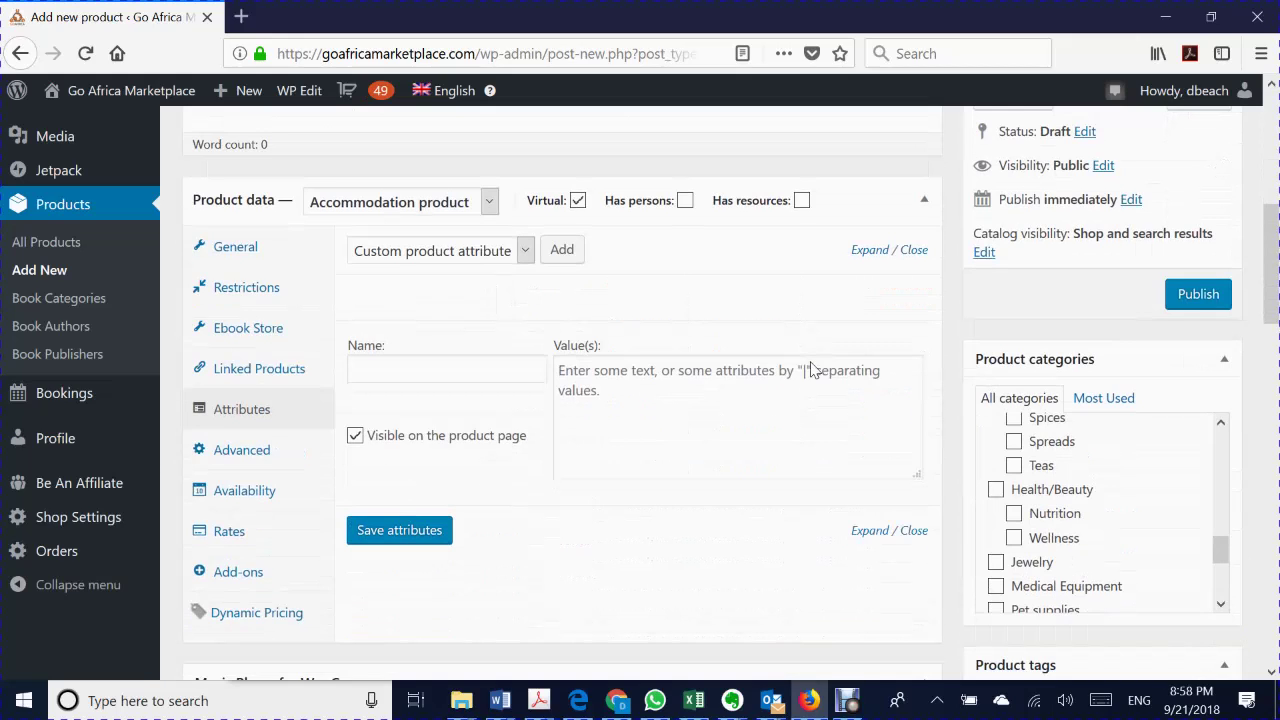
left_click(1184, 296)
scroll(910, 325, "up", 5)
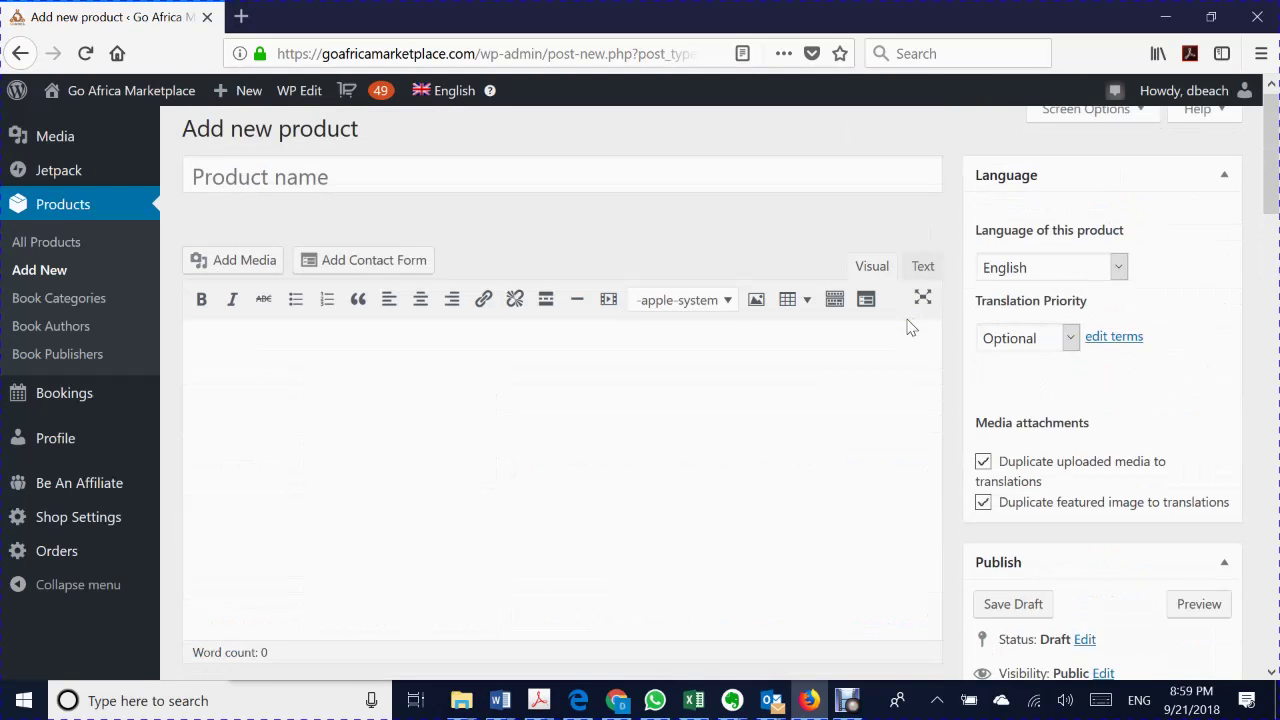
scroll(910, 327, "down", 2)
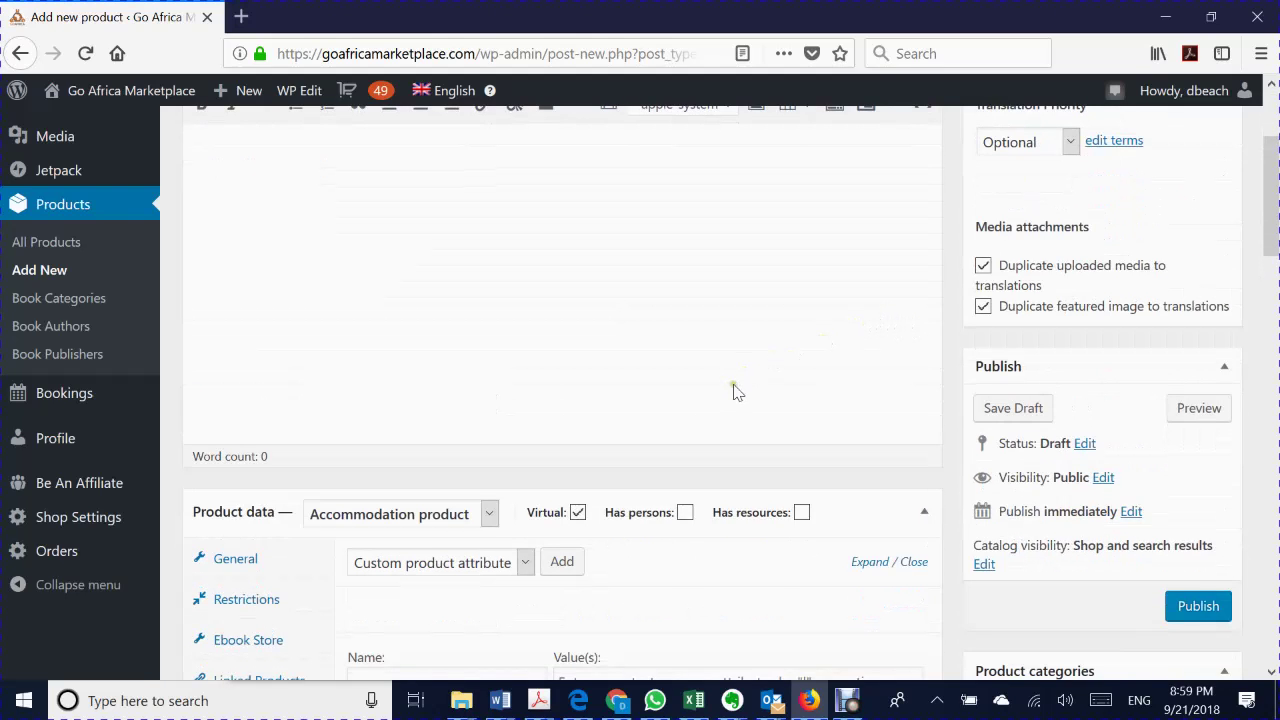
scroll(757, 386, "down", 2)
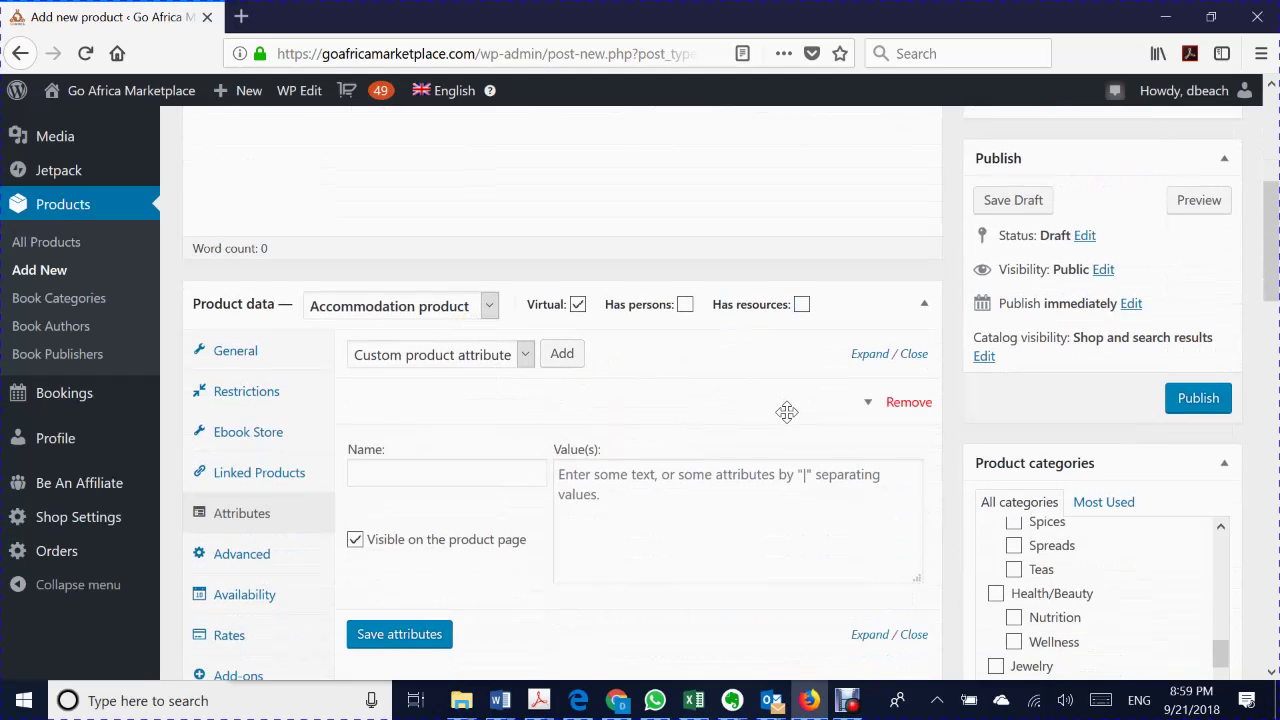
scroll(786, 411, "down", 1)
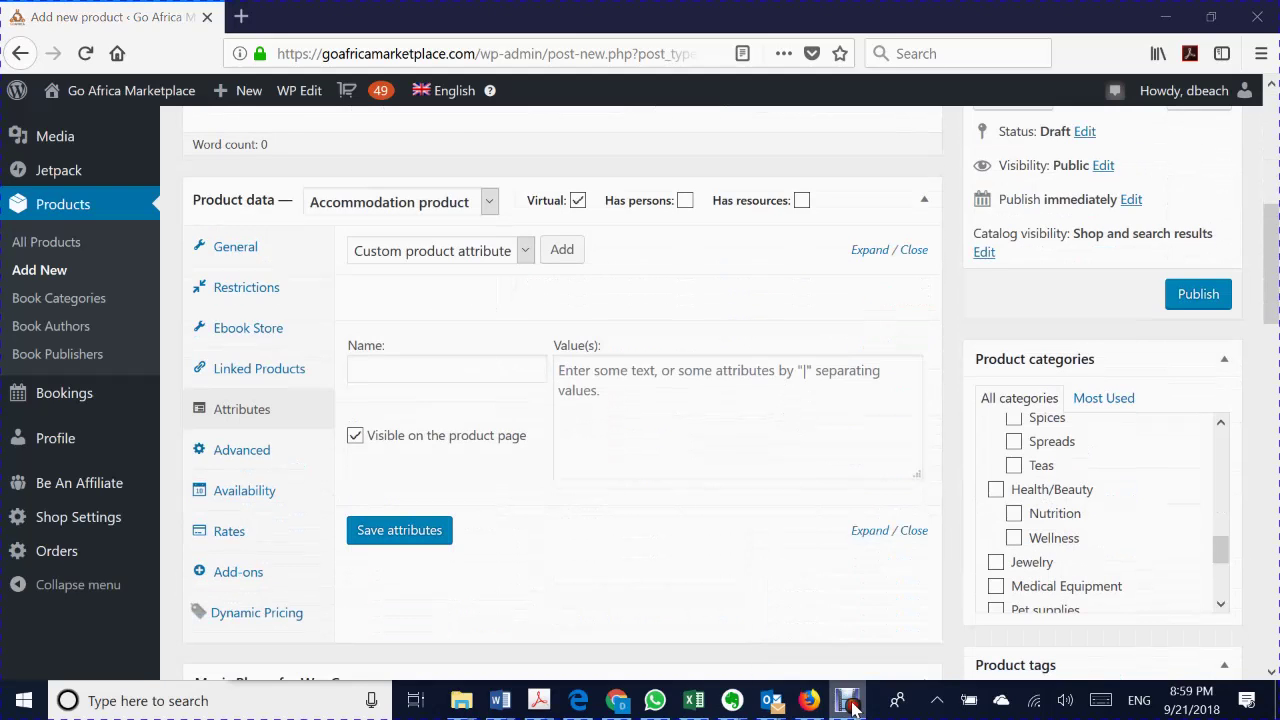